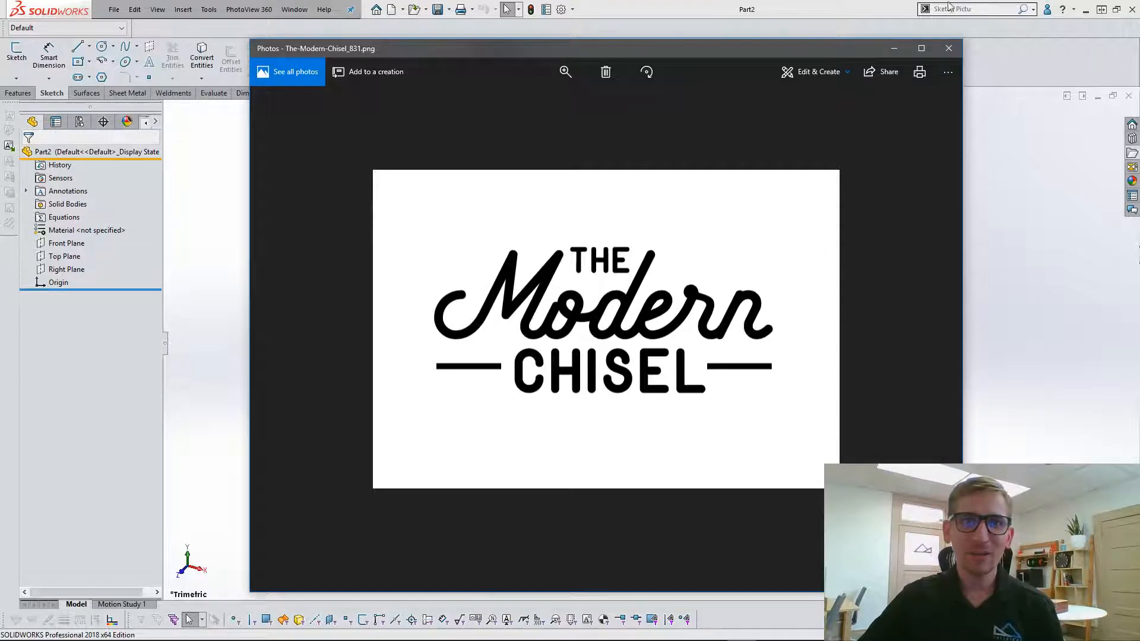
# Minimize the logo image preview and start a new sketch on the Front Plane.
pyautogui.click(896, 48)
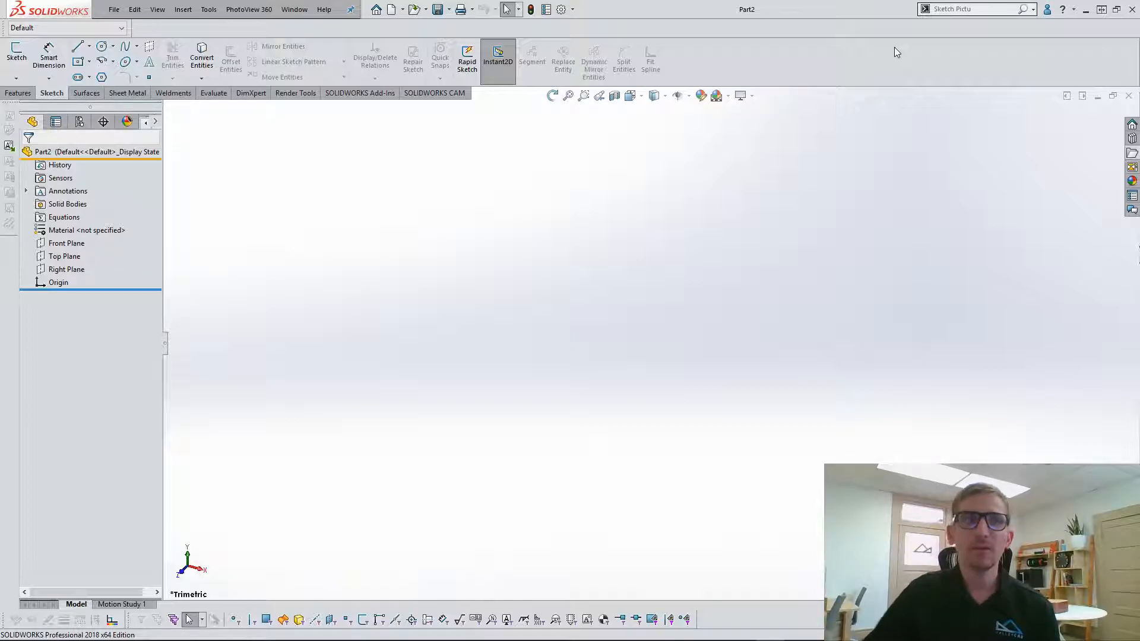
pyautogui.click(67, 245)
pyautogui.click(77, 230)
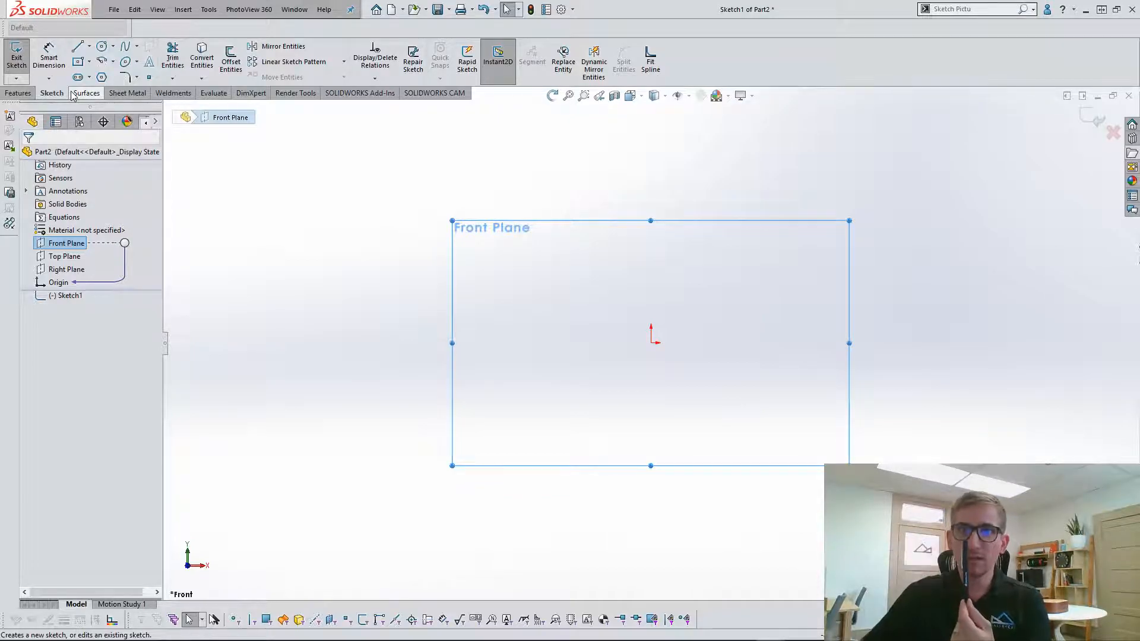
# Draw a vertical line upward from the origin.
pyautogui.click(77, 47)
pyautogui.click(651, 342)
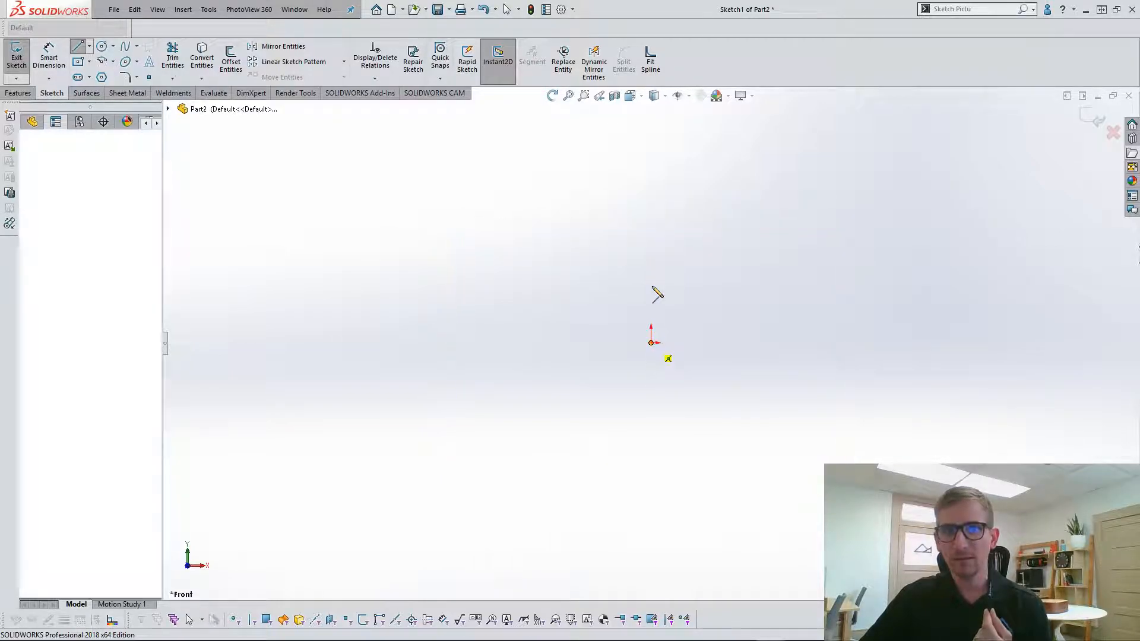
pyautogui.click(651, 143)
pyautogui.press('Escape')
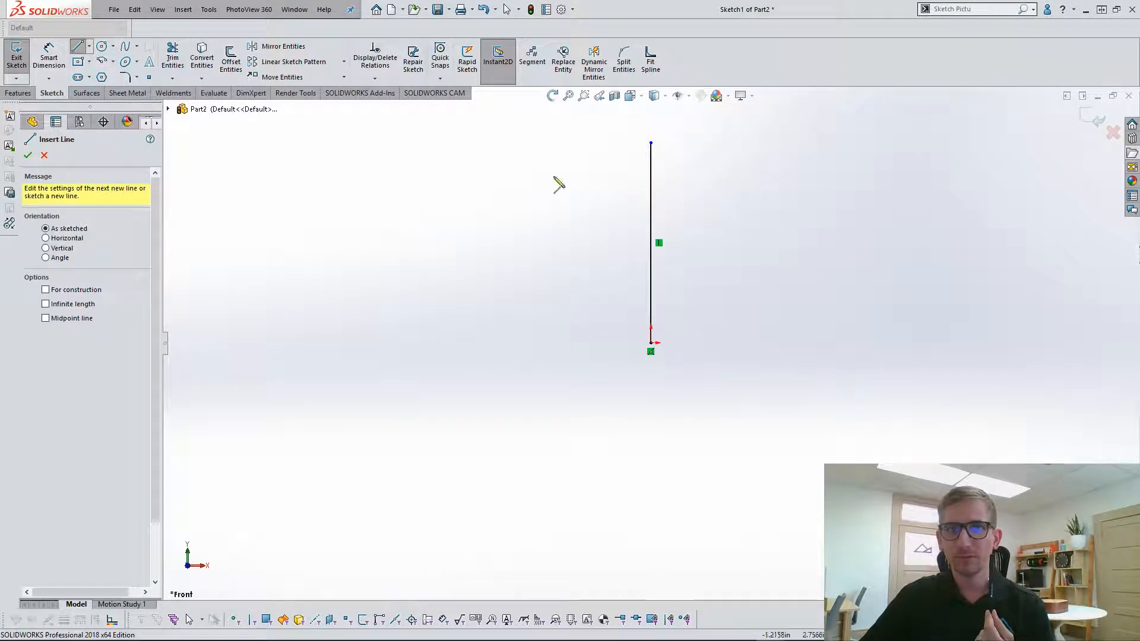
pyautogui.press('Escape')
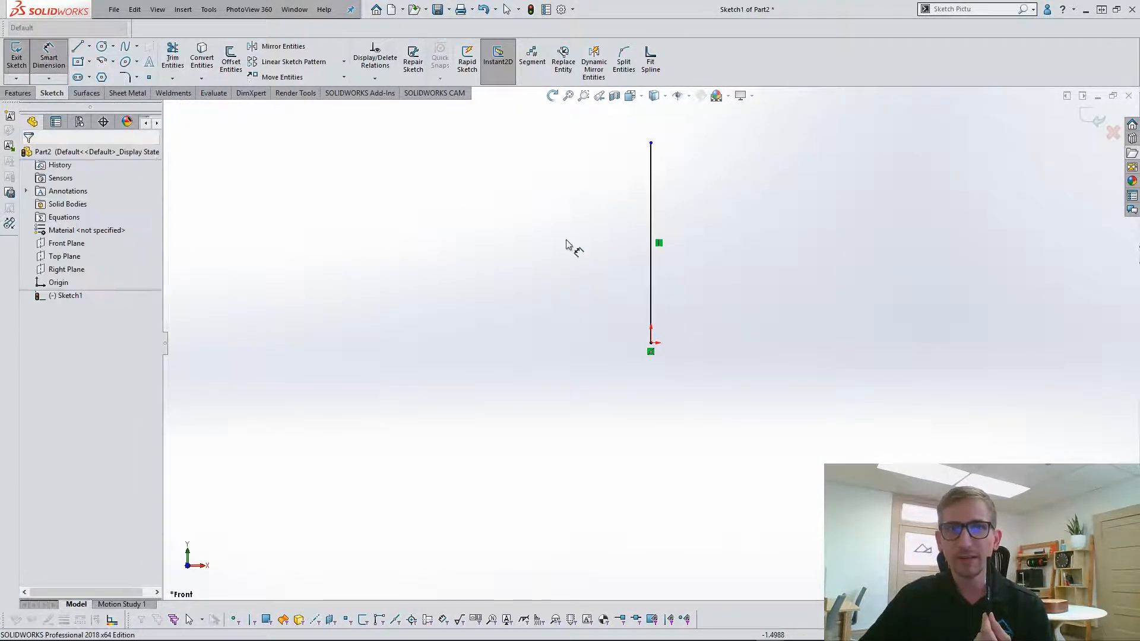
# Dimension the vertical line to 5 in and exit the sketch.
pyautogui.click(651, 297)
pyautogui.click(603, 287)
pyautogui.write('5')
pyautogui.press('Return')
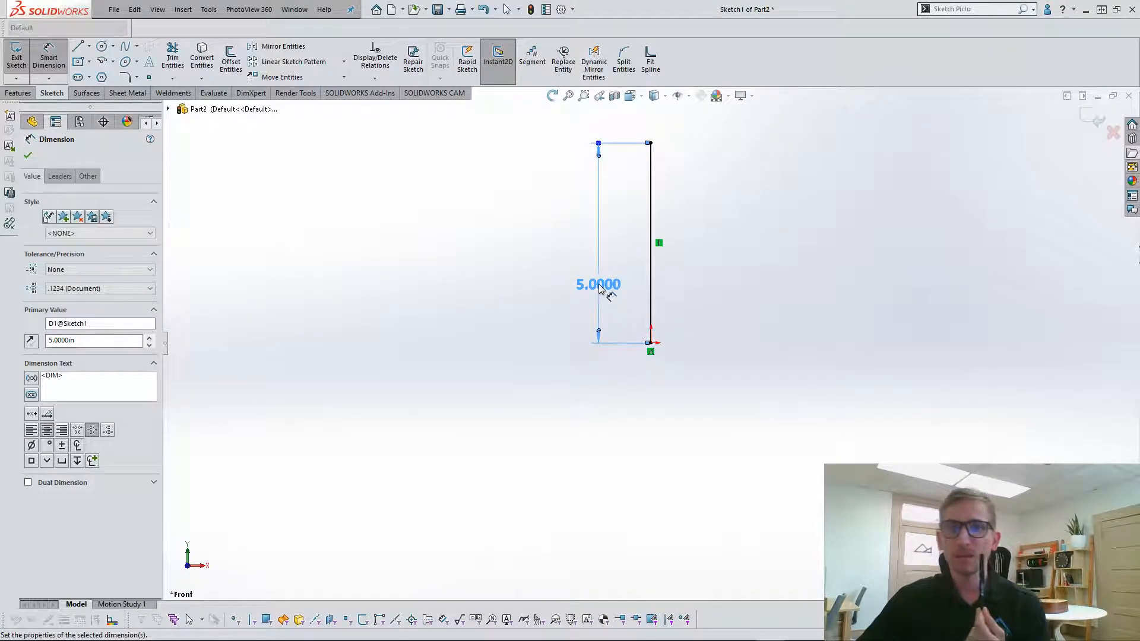
pyautogui.click(749, 305)
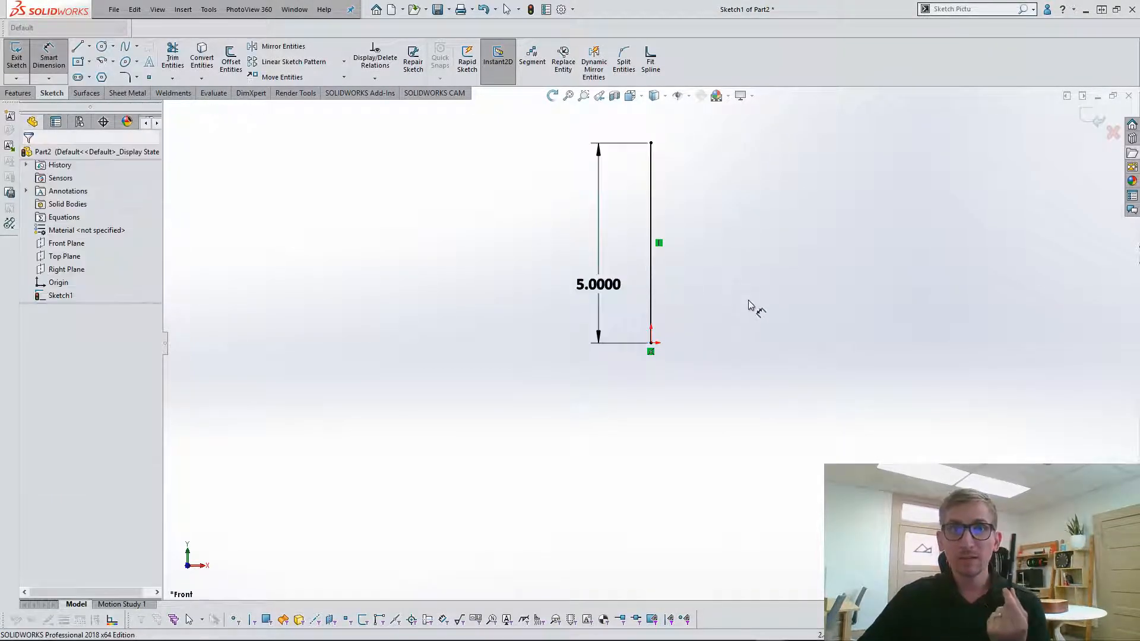
pyautogui.click(1090, 118)
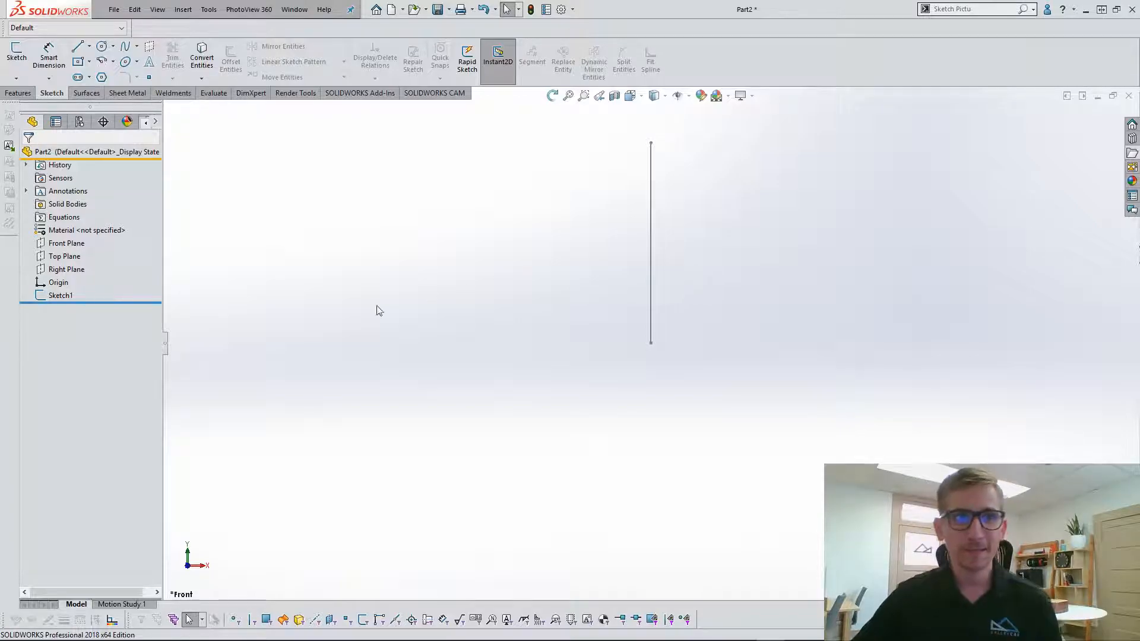
# Reopen the first sketch for editing and delete the vertical line with its dimension.
pyautogui.rightClick(50, 297)
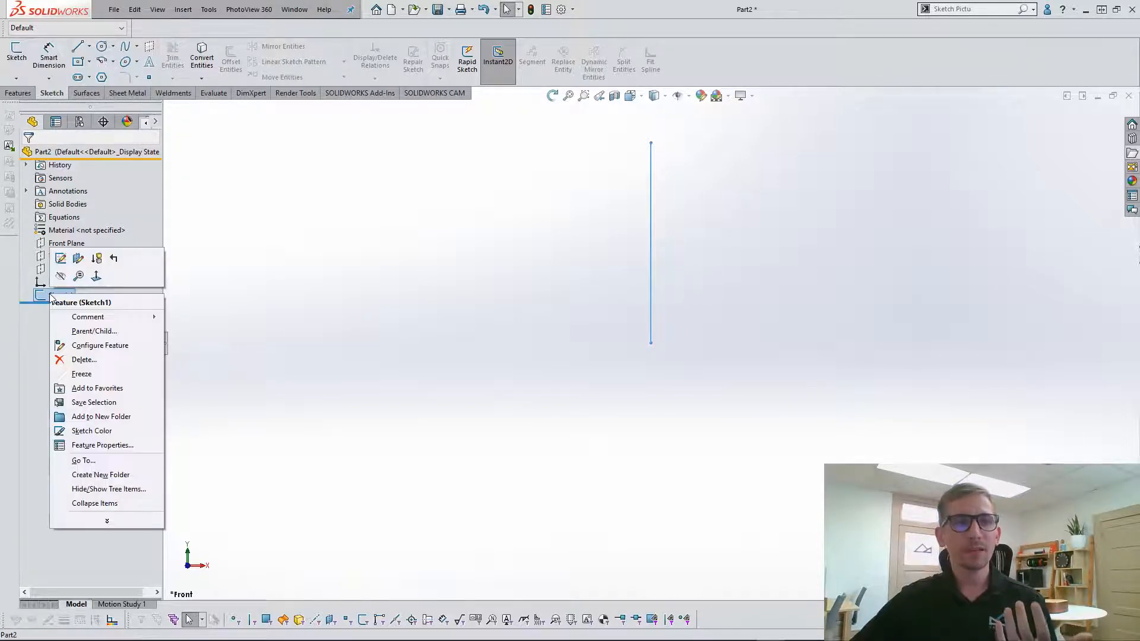
pyautogui.click(64, 264)
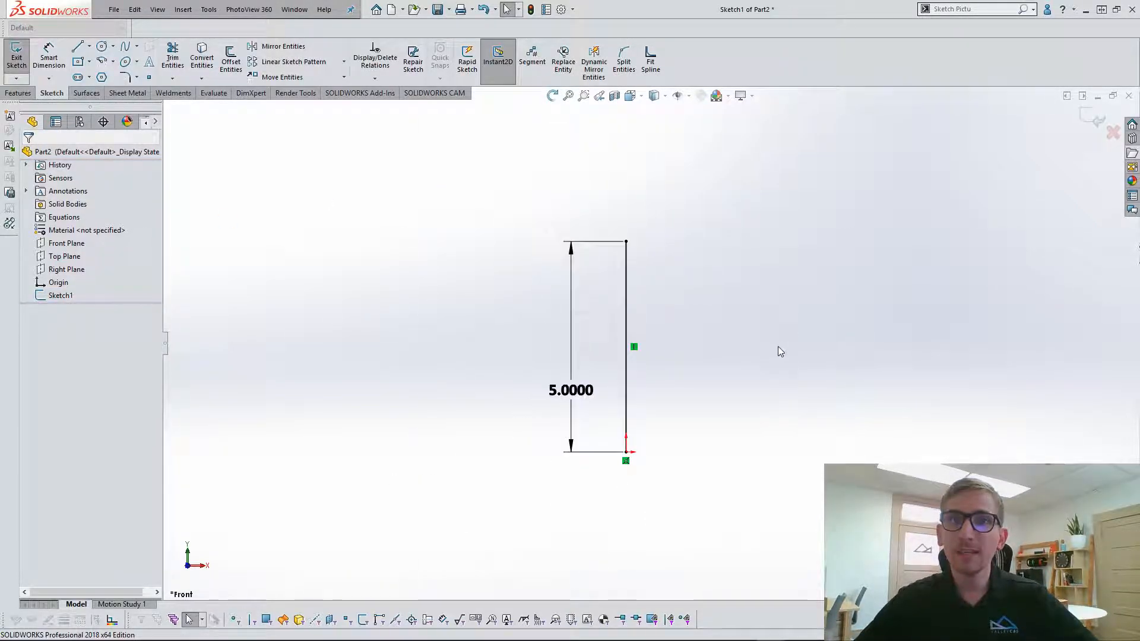
pyautogui.moveTo(737, 513)
pyautogui.mouseDown()
pyautogui.moveTo(551, 206)
pyautogui.moveTo(506, 196)
pyautogui.mouseUp()
pyautogui.press('Delete')
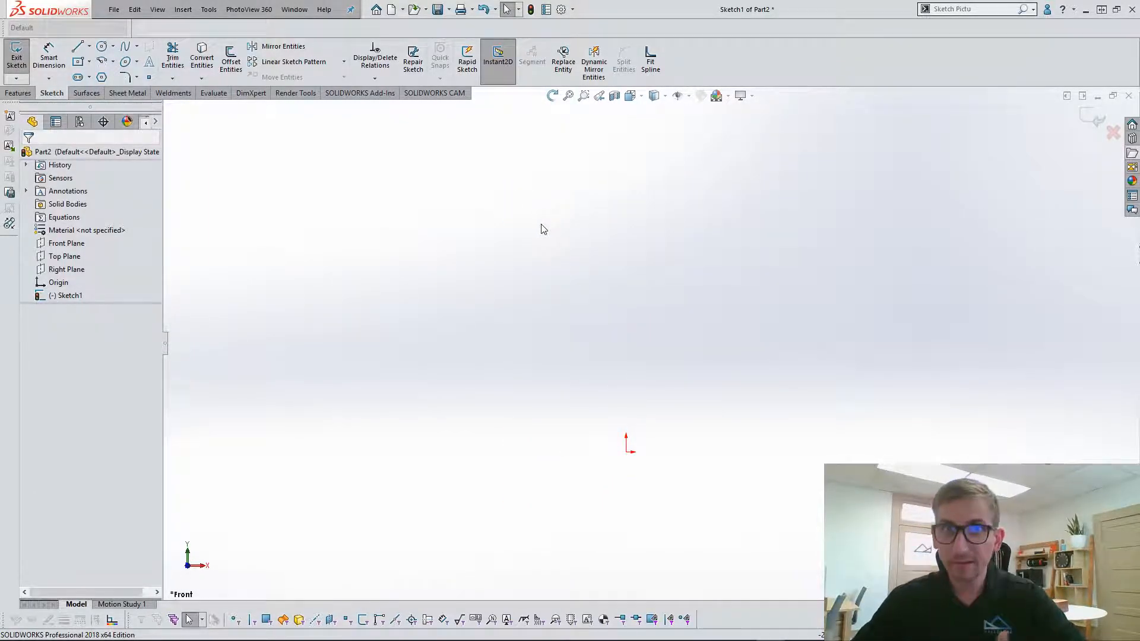
# Sketch a center rectangle about 11.8 by 6.95 in, centred on the origin.
pyautogui.click(78, 63)
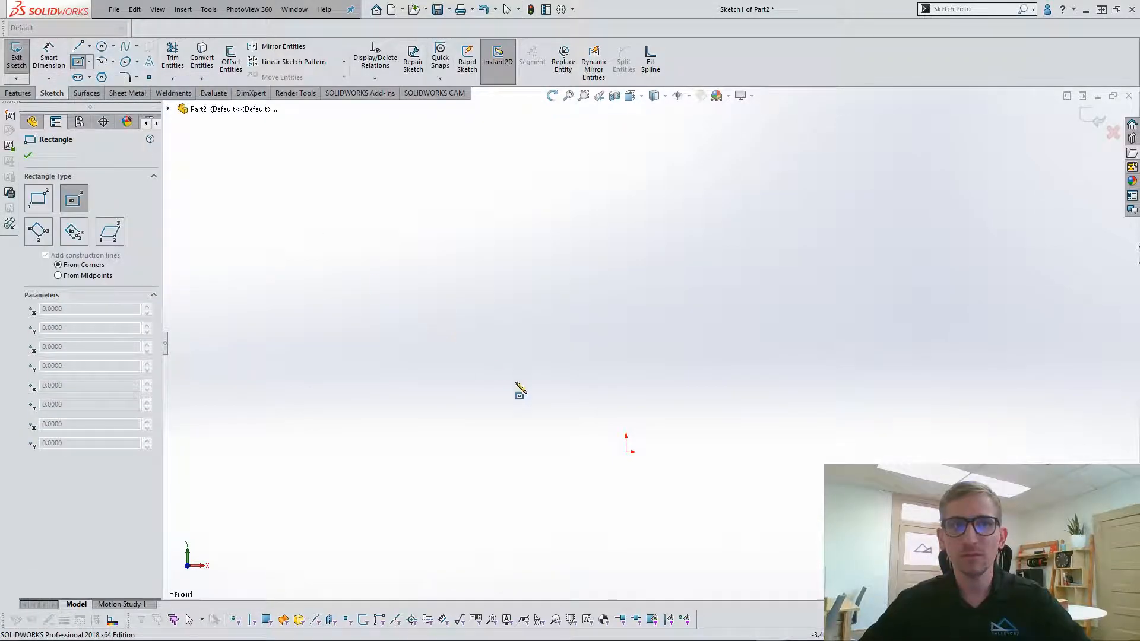
pyautogui.click(627, 451)
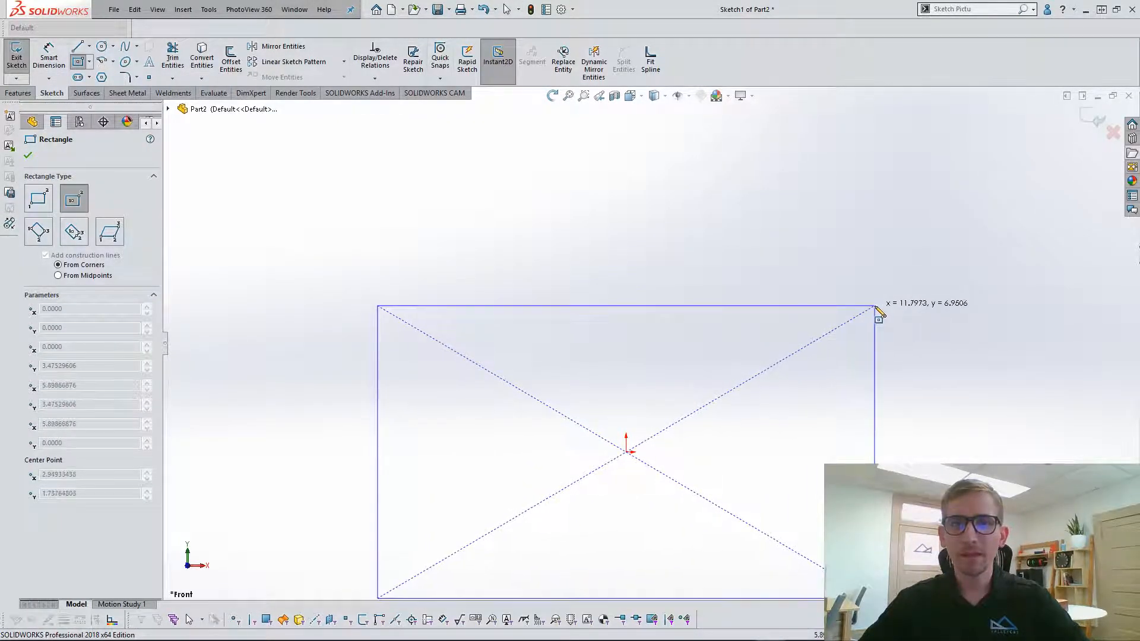
pyautogui.click(878, 309)
pyautogui.scroll(3, 732, 424)
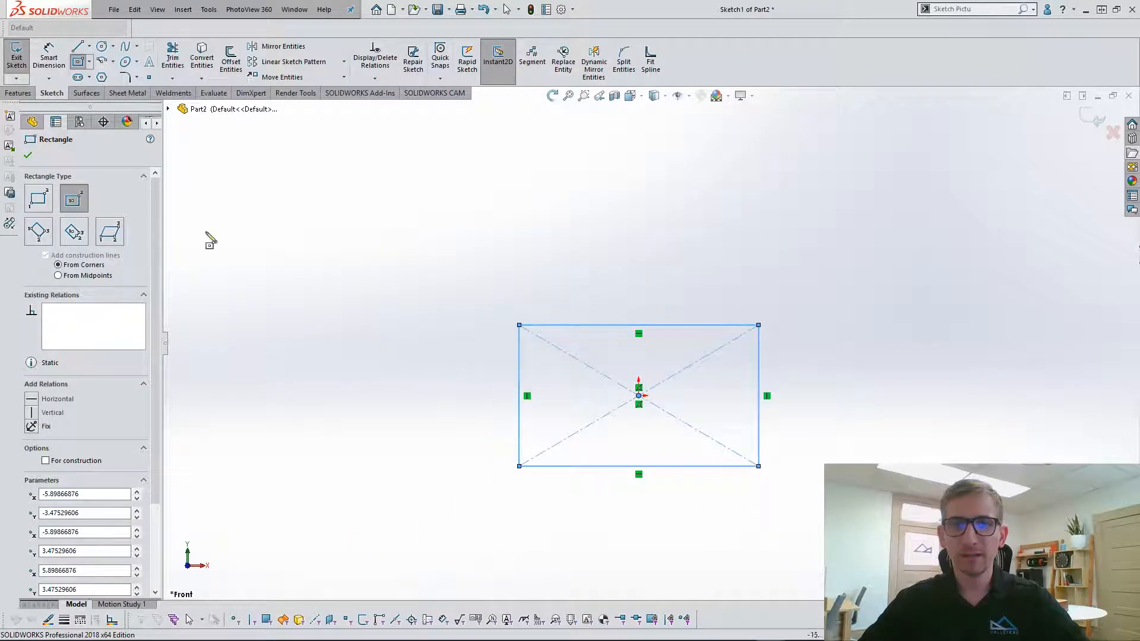
# Dimension the rectangle to 4 in high and 7 in wide.
pyautogui.click(63, 58)
pyautogui.click(518, 406)
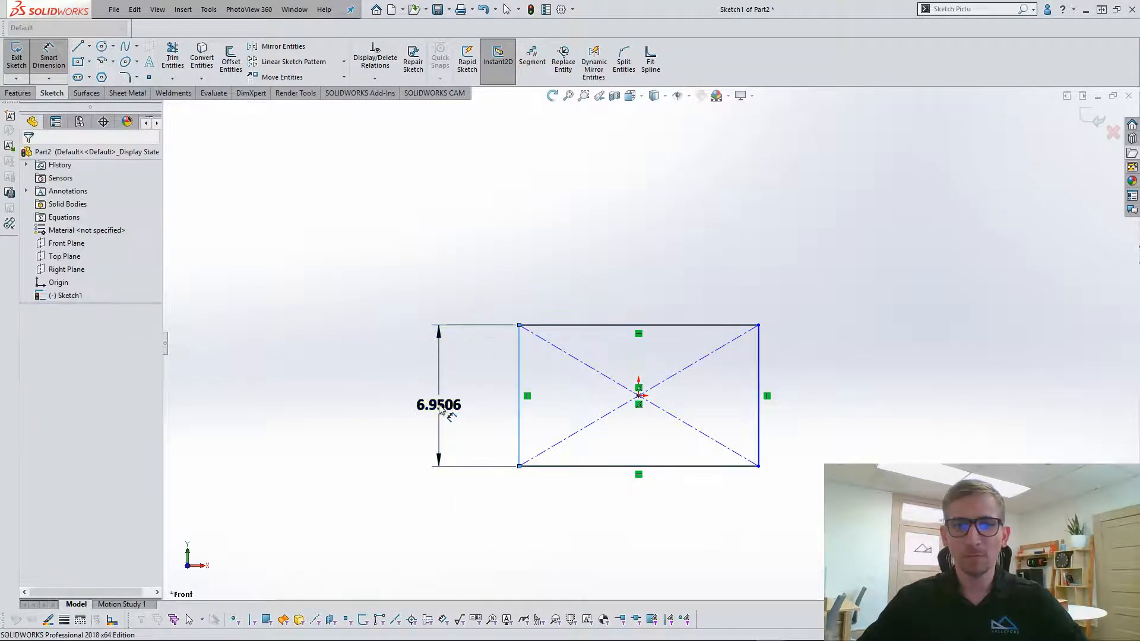
pyautogui.click(439, 403)
pyautogui.write('4')
pyautogui.press('Return')
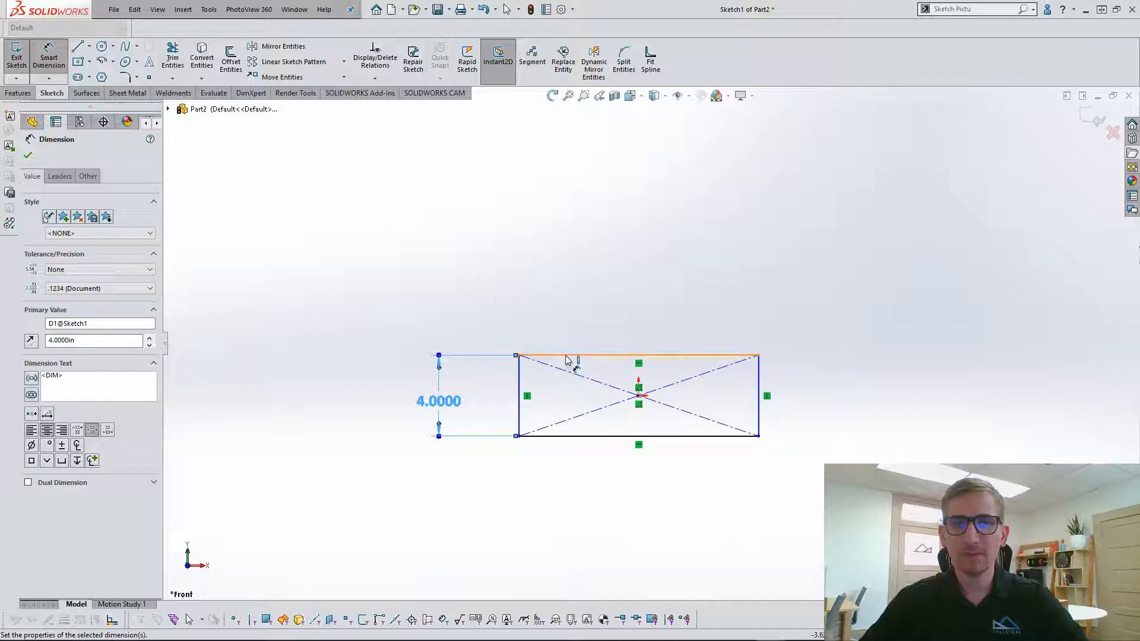
pyautogui.click(570, 356)
pyautogui.click(574, 312)
pyautogui.write('7')
pyautogui.press('Return')
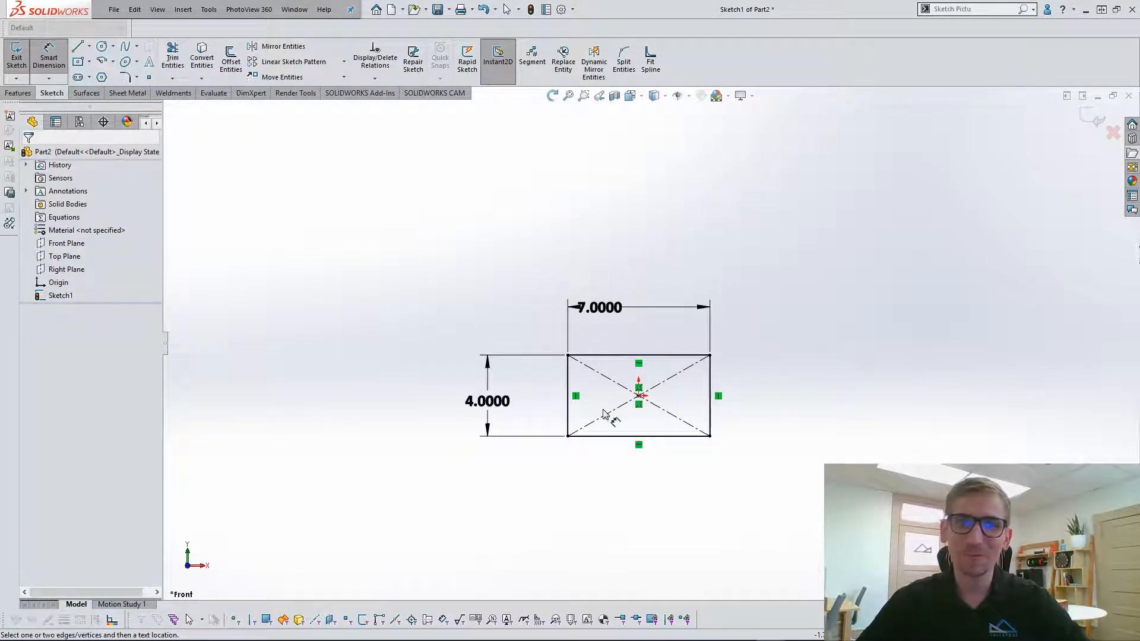
# Reposition the rectangle's width and height dimensions for a tidier layout and exit the sketch.
pyautogui.scroll(-2, 594, 421)
pyautogui.click(602, 255)
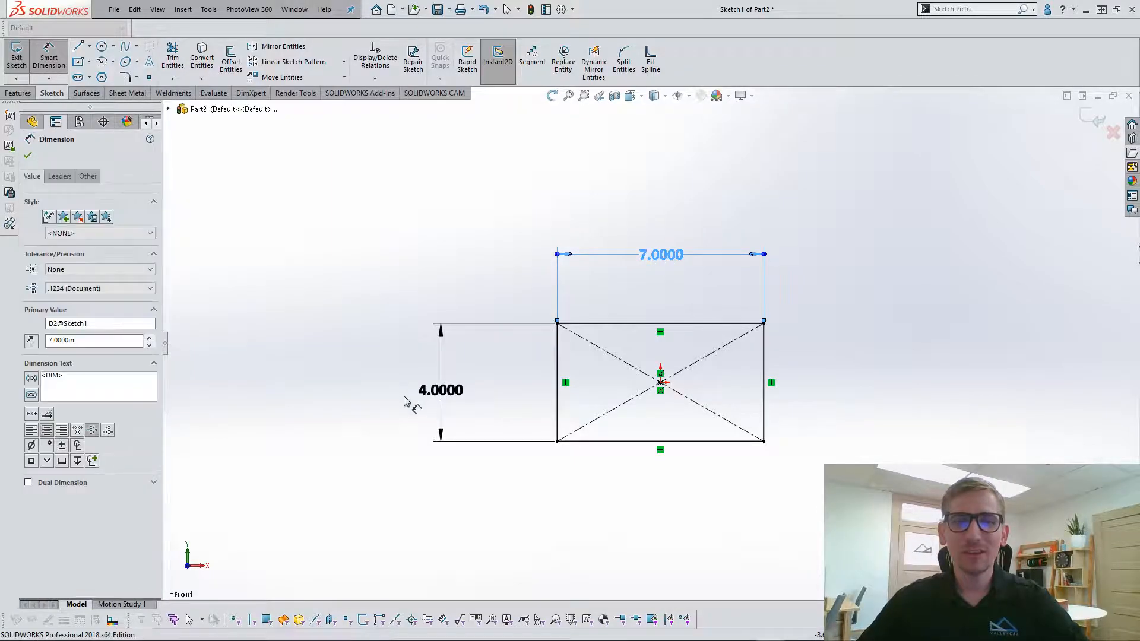
pyautogui.moveTo(453, 395); pyautogui.dragTo(503, 394)
pyautogui.click(1092, 118)
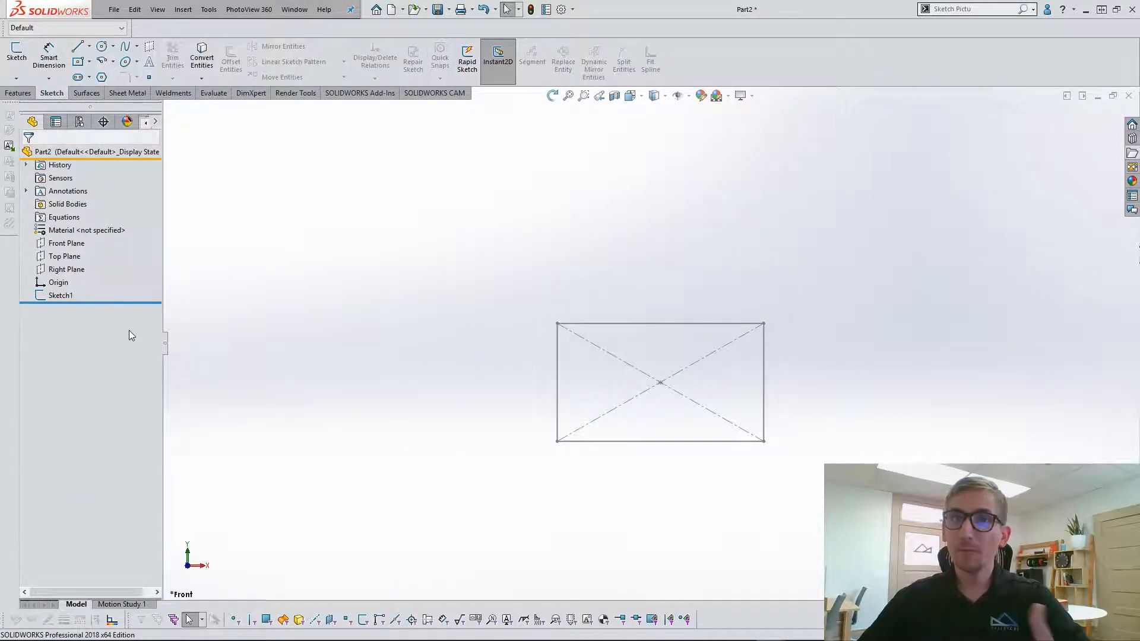
# Rename the rectangle's sketch to "REF Sketch".
pyautogui.click(58, 297)
pyautogui.click(55, 296)
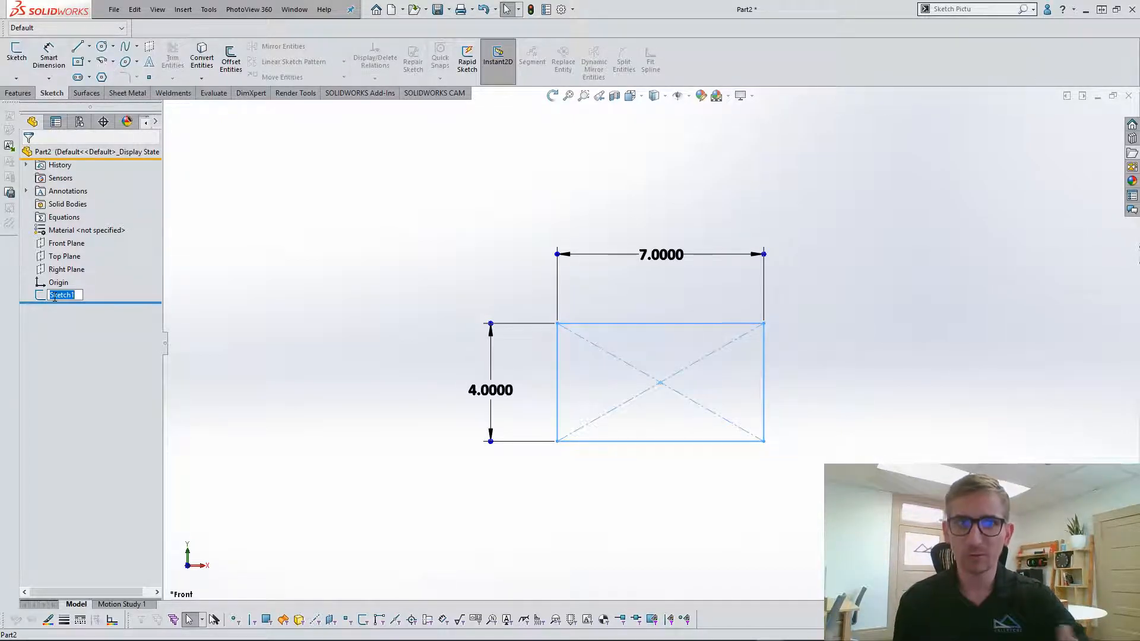
pyautogui.write('REF Sketch')
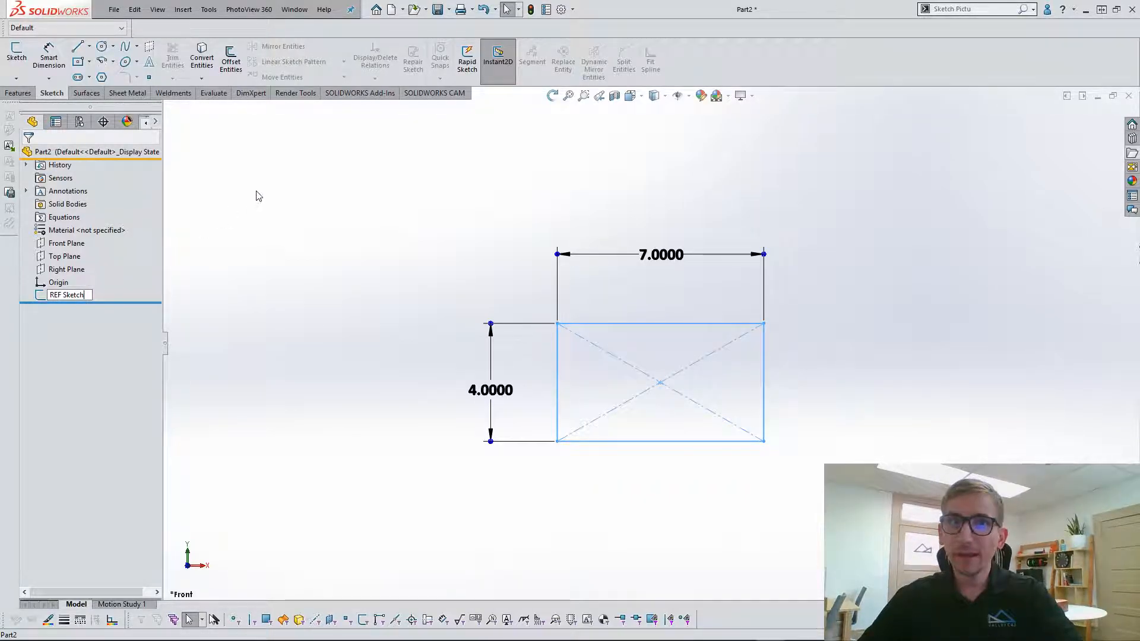
pyautogui.press('Return')
pyautogui.click(364, 171)
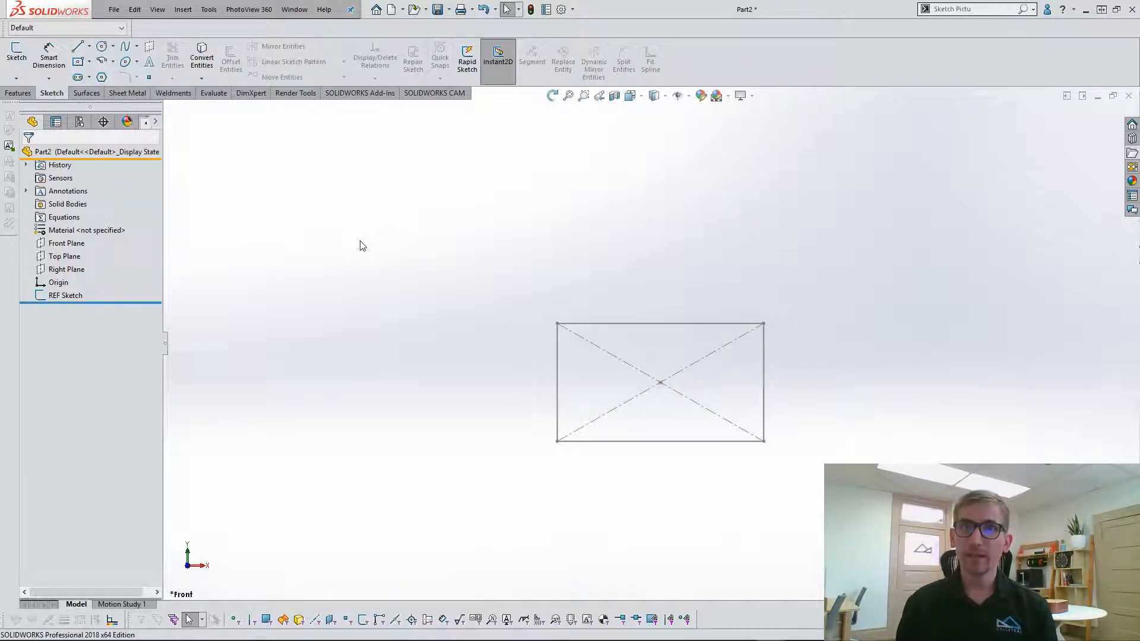
# Start a second sketch on the Front Plane.
pyautogui.click(67, 243)
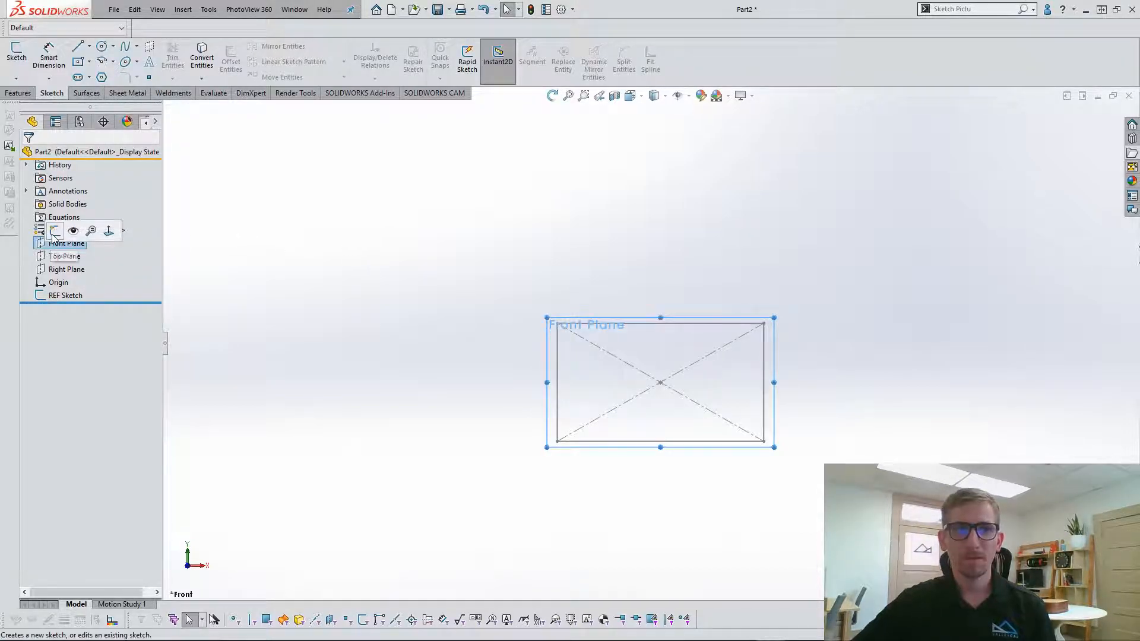
pyautogui.click(52, 232)
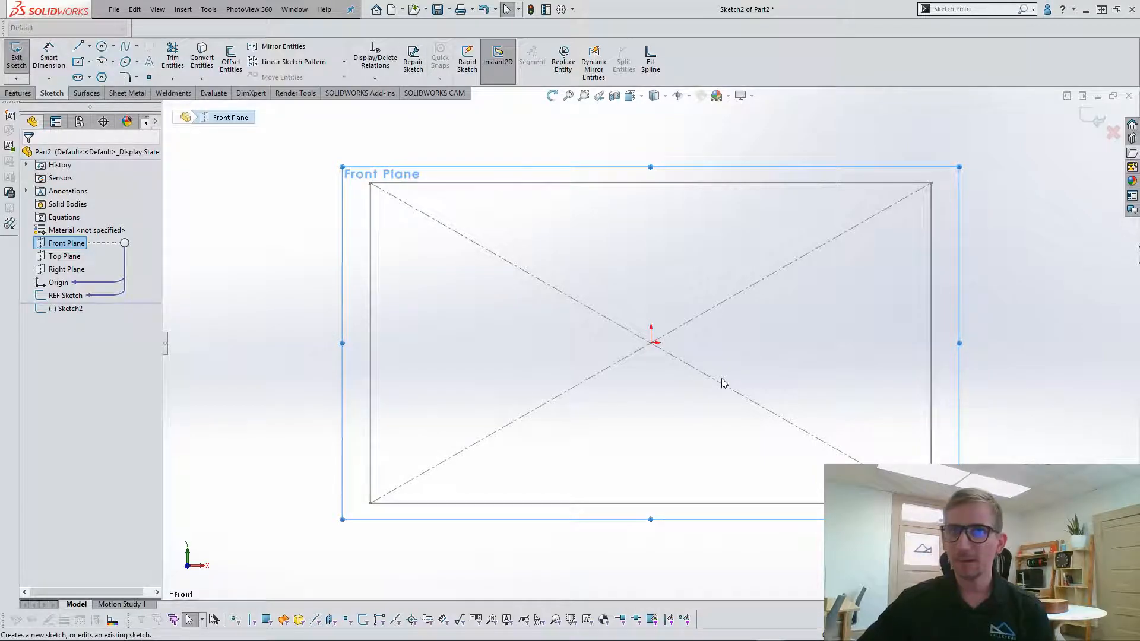
pyautogui.scroll(2, 722, 379)
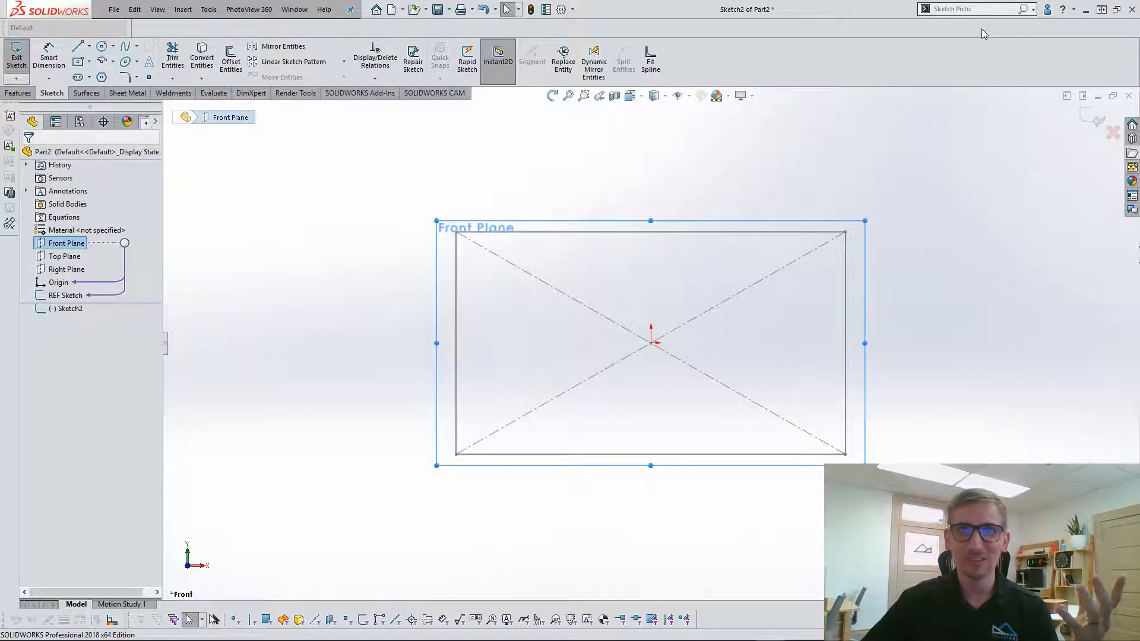
# Switch the search scope to SOLIDWORKS Help and back to Commands.
pyautogui.click(1034, 10)
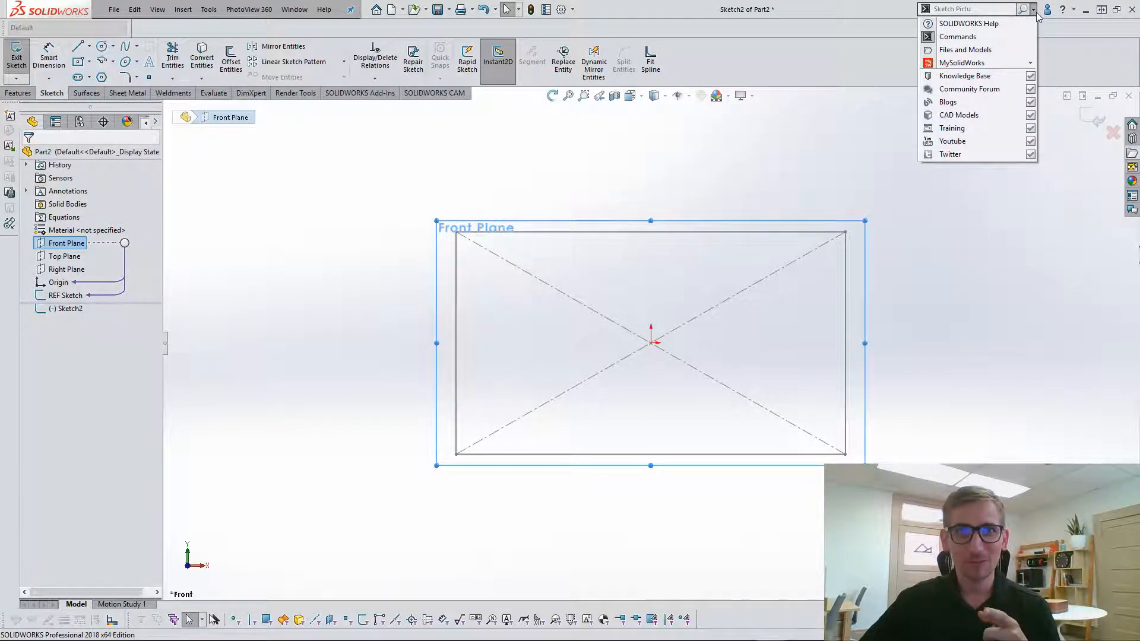
pyautogui.click(975, 25)
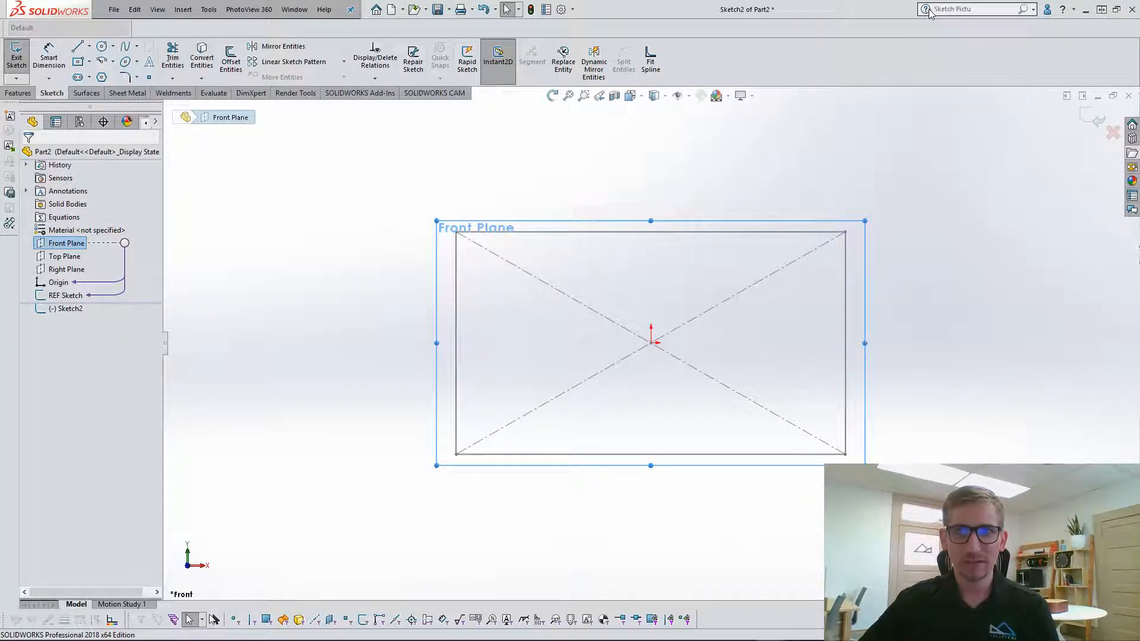
pyautogui.click(1033, 9)
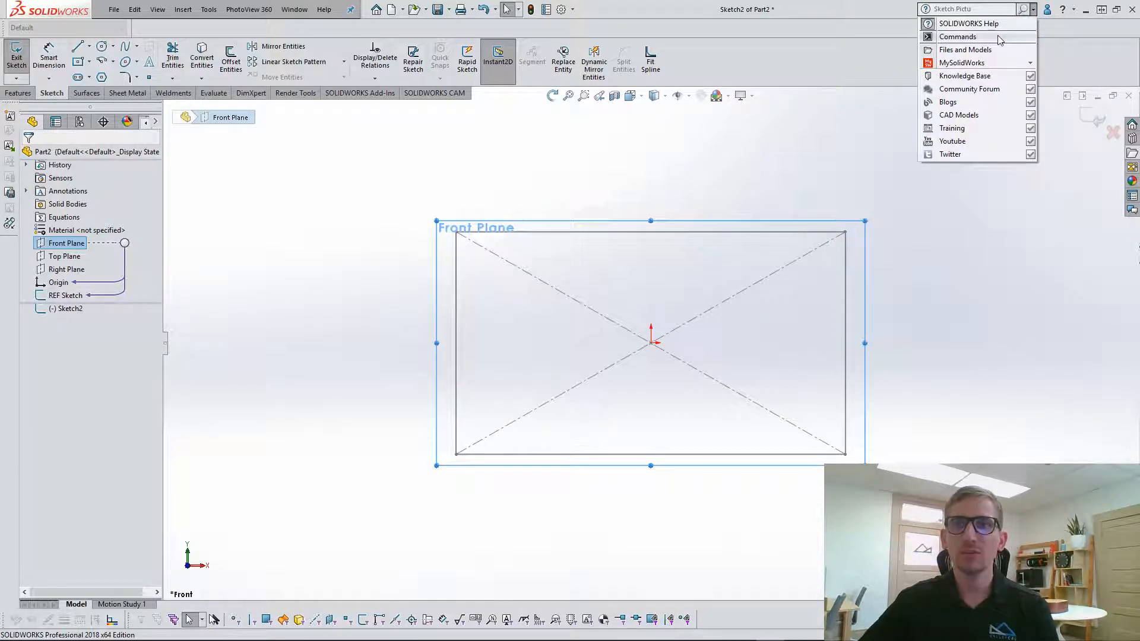
pyautogui.click(1000, 38)
# Search the commands for "sketch picture", show where the Sketch Picture command is located, and dismiss the result.
pyautogui.click(926, 9)
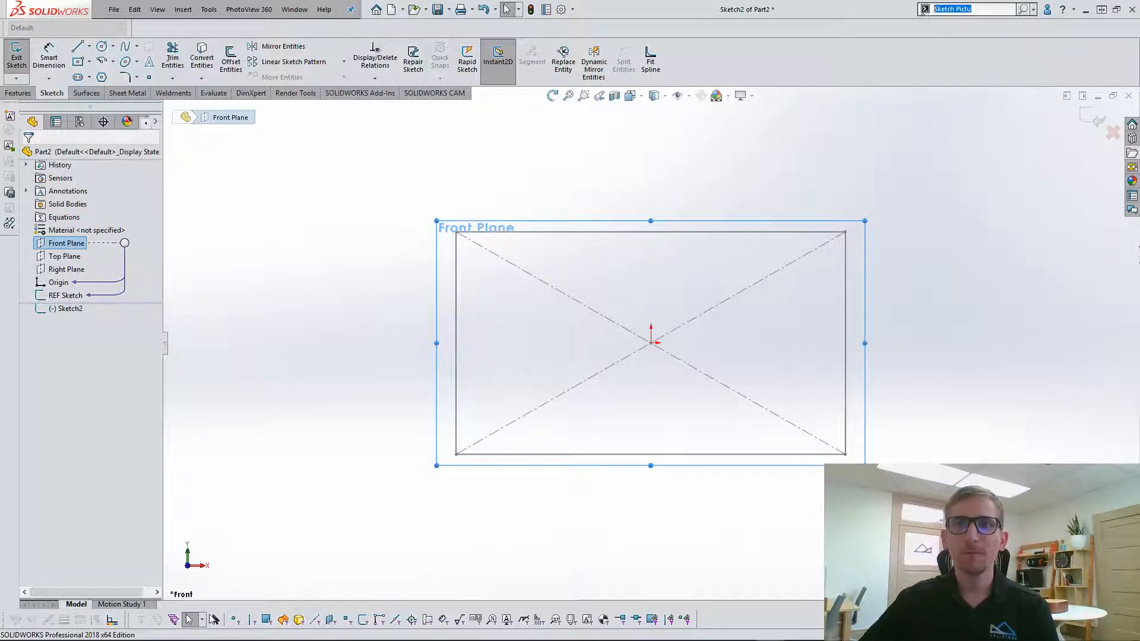
pyautogui.press('BackSpace')
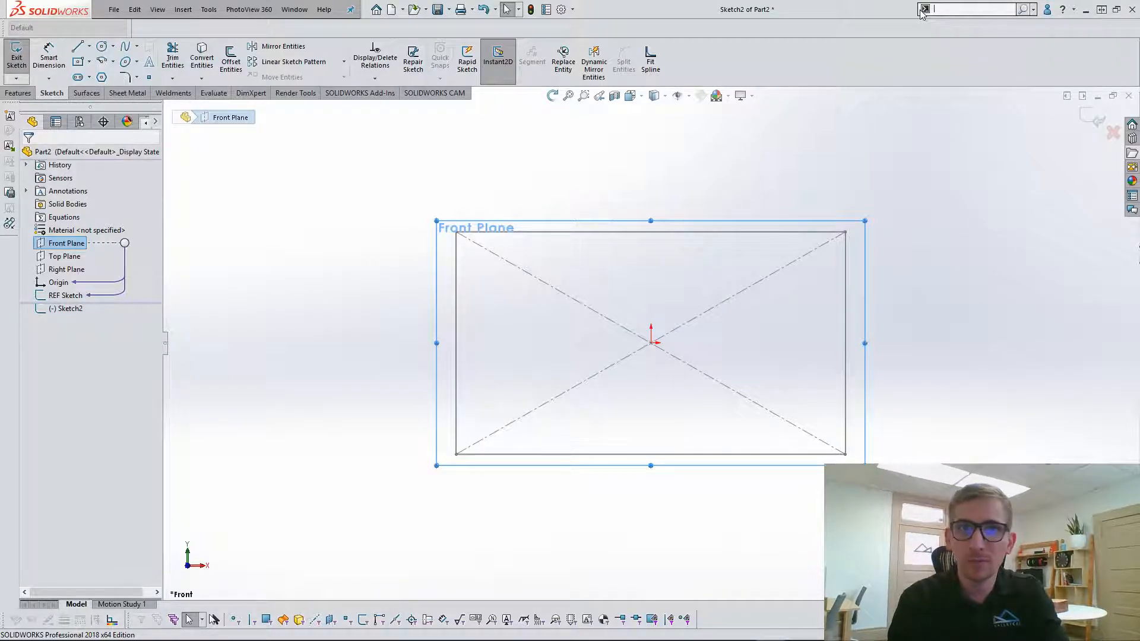
pyautogui.write('sketc')
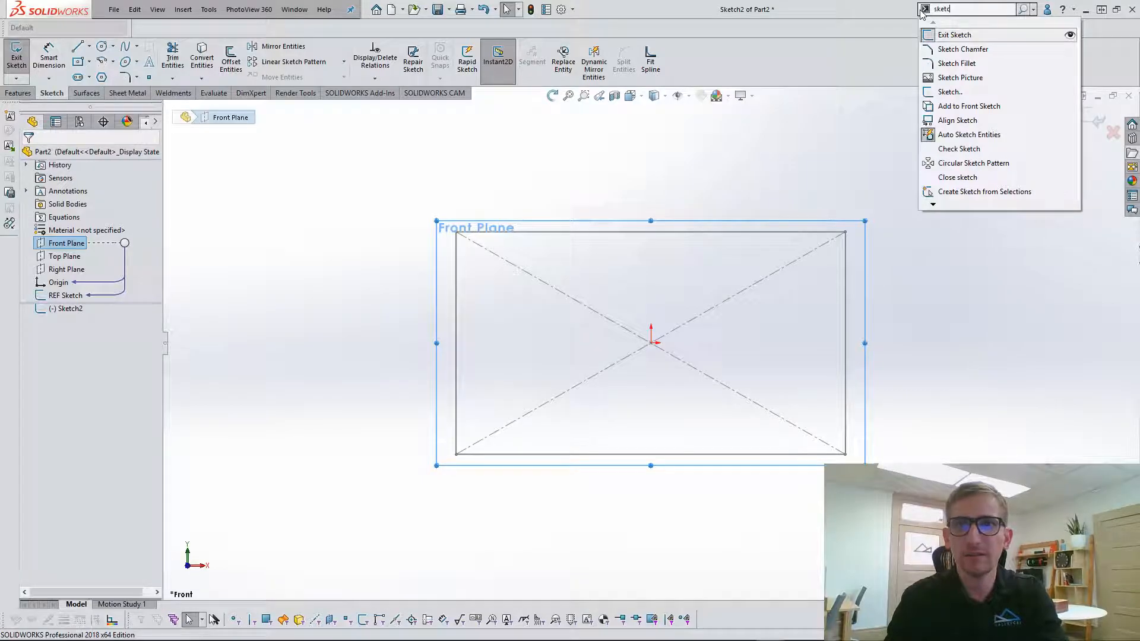
pyautogui.write('h picture')
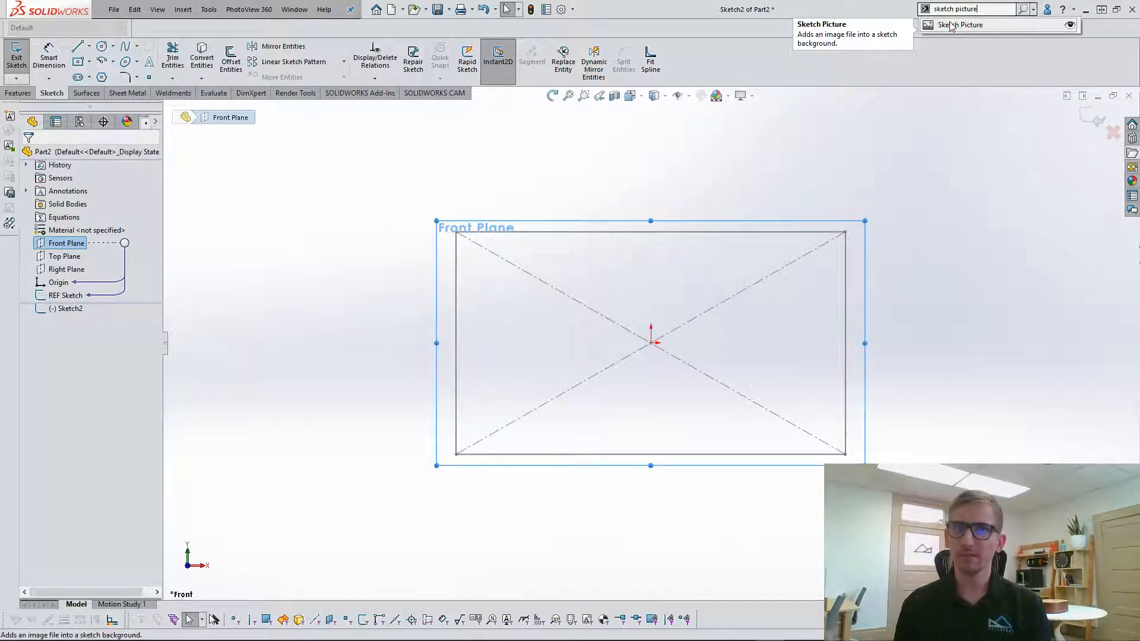
pyautogui.click(1071, 26)
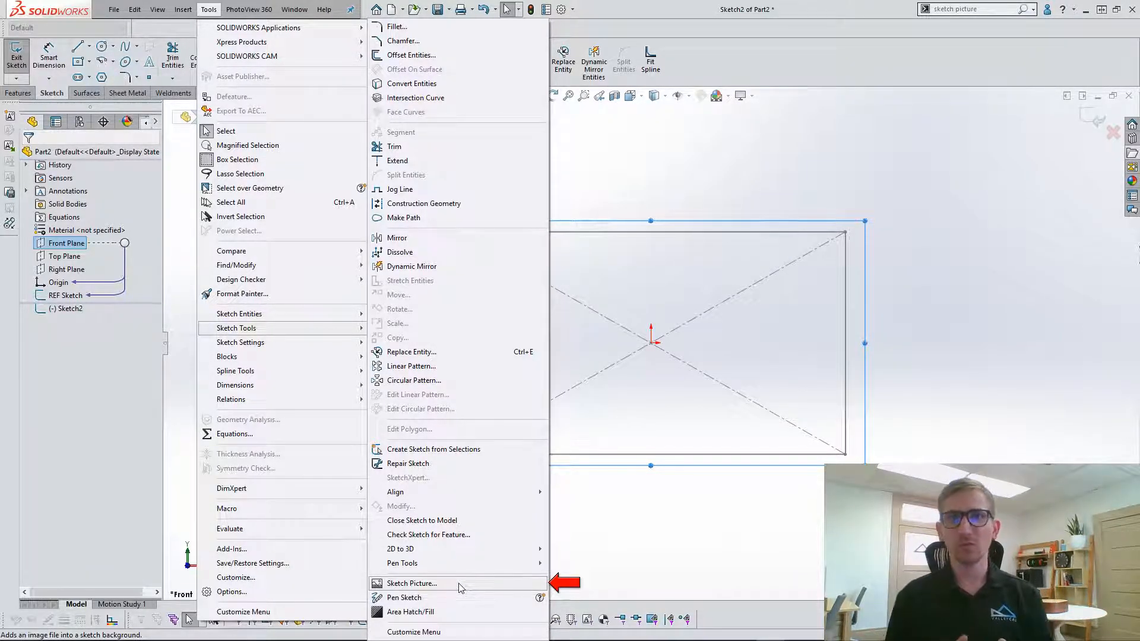
pyautogui.click(689, 534)
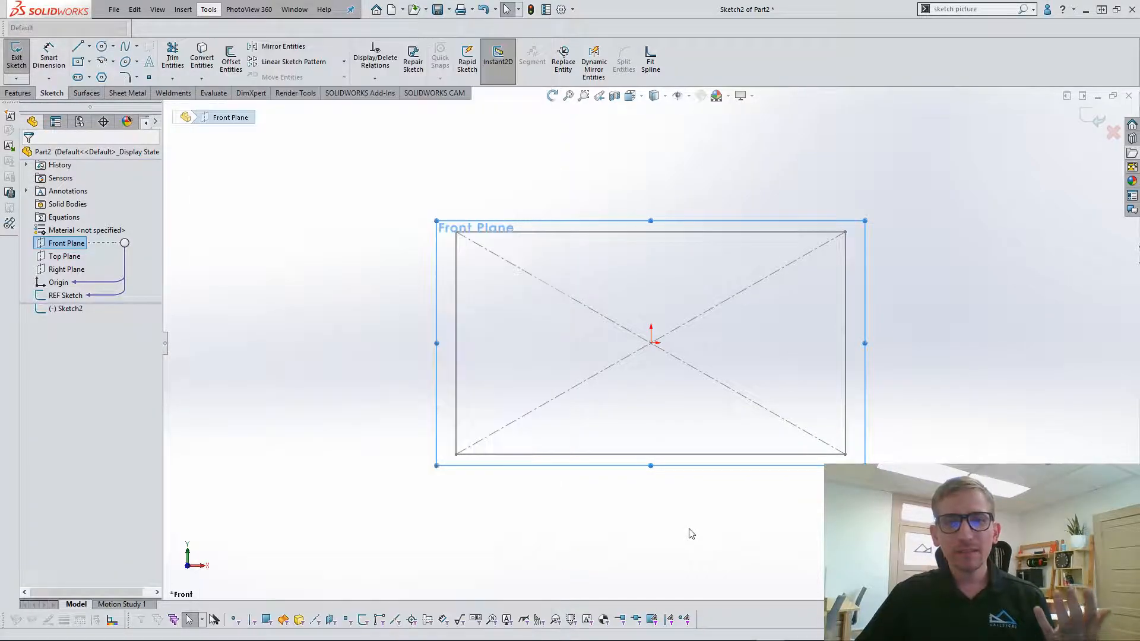
pyautogui.click(689, 534)
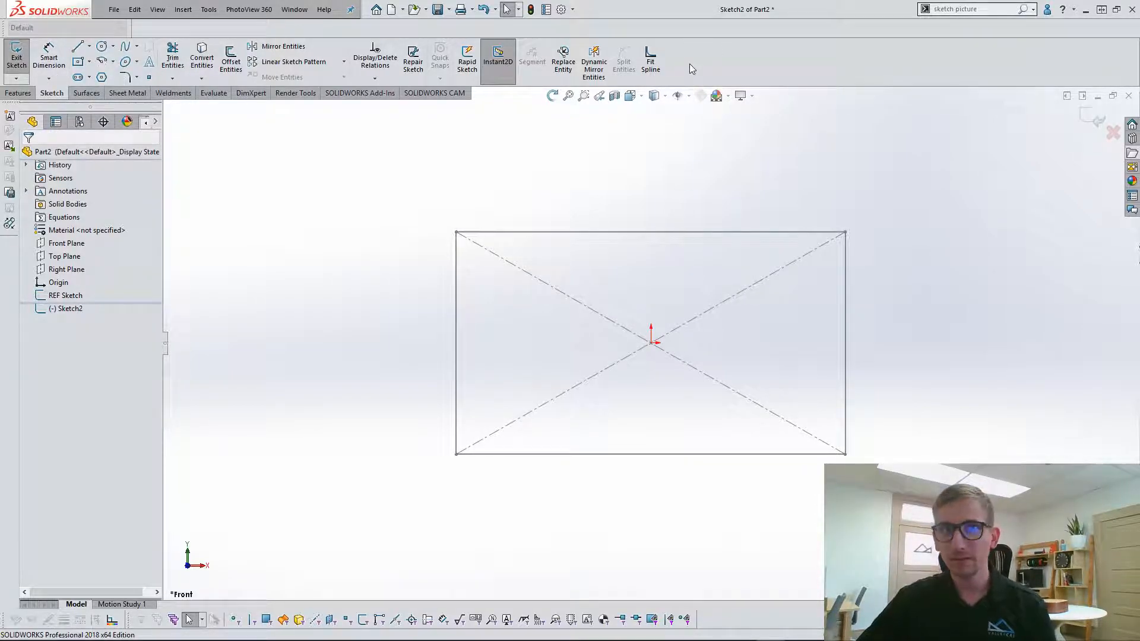
# Search the commands for "sketch picture" and add the Sketch Picture command to the Sketch toolbar.
pyautogui.click(998, 9)
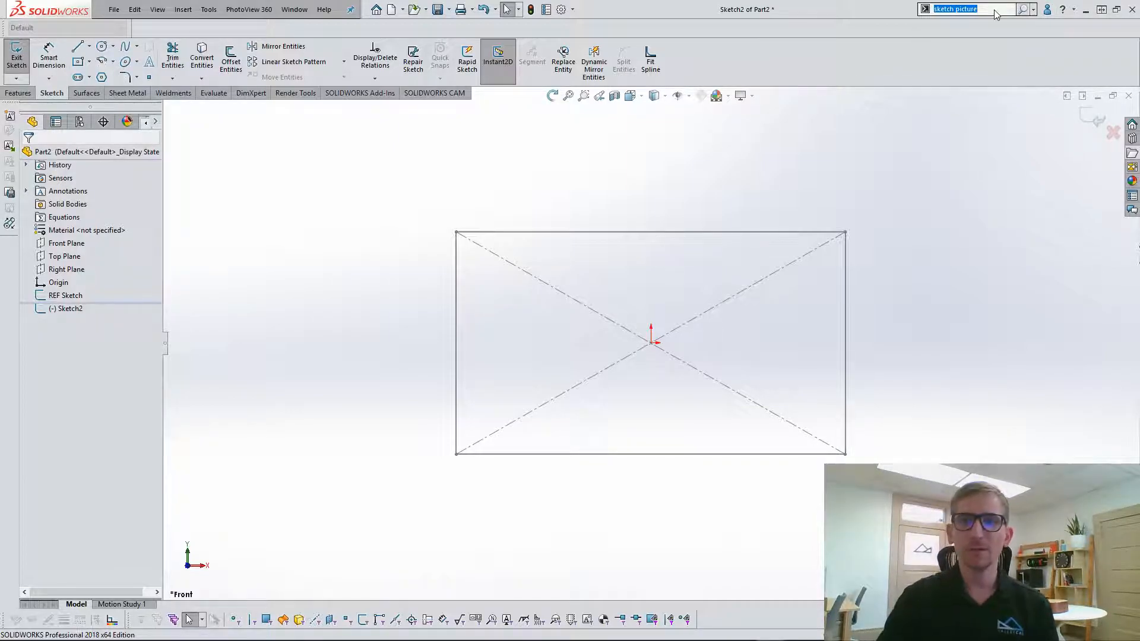
pyautogui.press('Return')
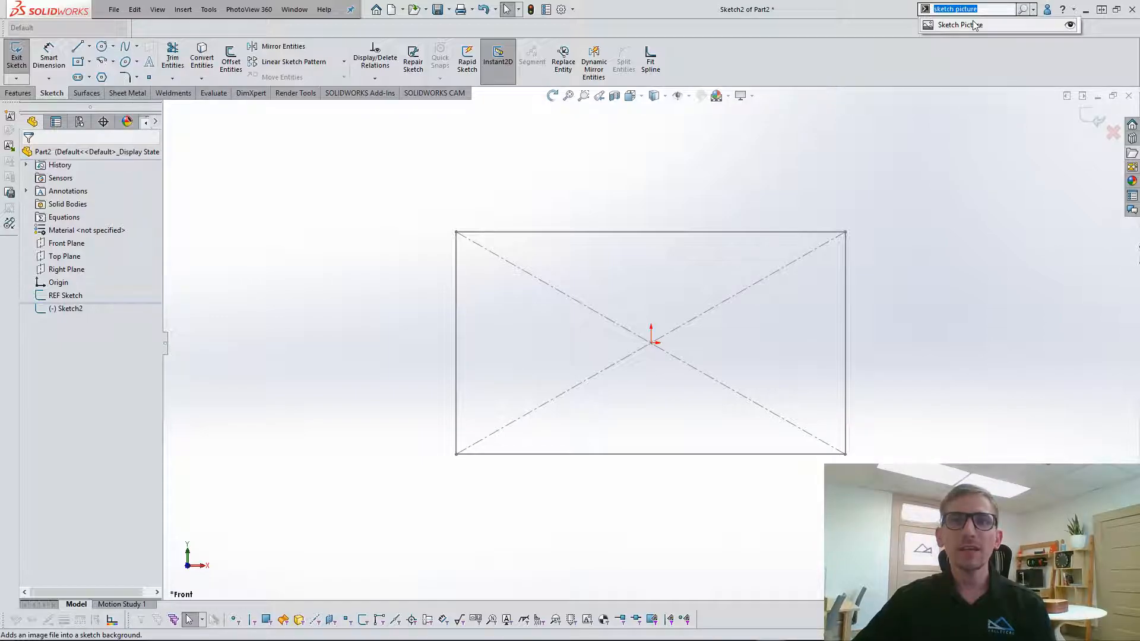
pyautogui.moveTo(972, 28); pyautogui.dragTo(713, 63)
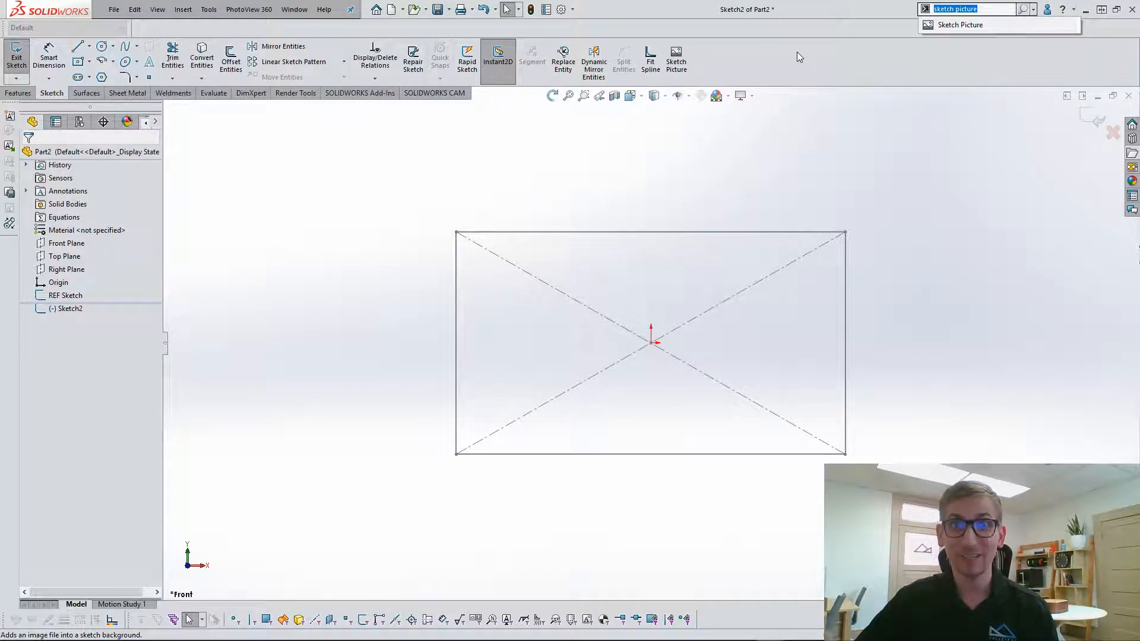
# Add two duplicate Sketch Picture shortcuts to the Sketch toolbar and remove both duplicates again.
pyautogui.moveTo(951, 25); pyautogui.dragTo(696, 62)
pyautogui.moveTo(958, 24); pyautogui.dragTo(824, 75)
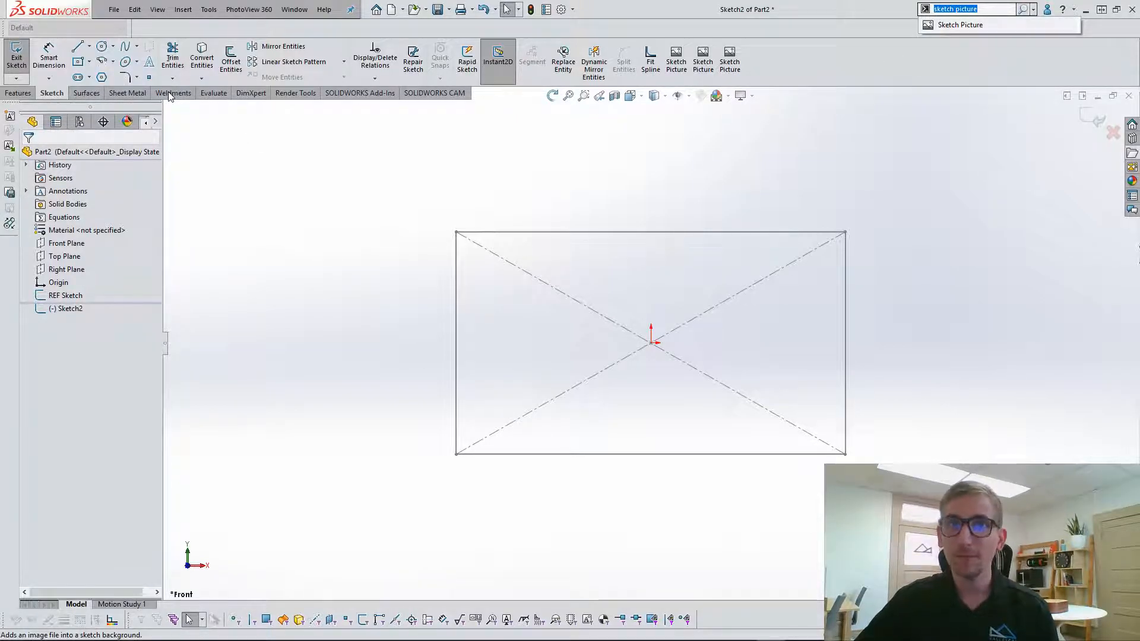
pyautogui.click(785, 163)
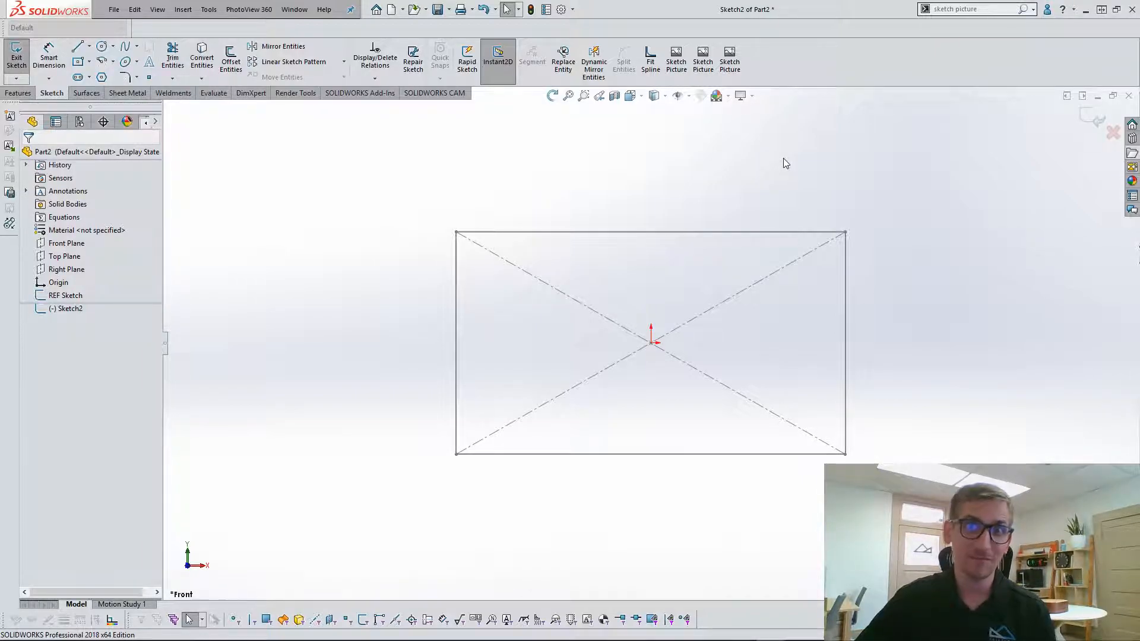
pyautogui.click(734, 54)
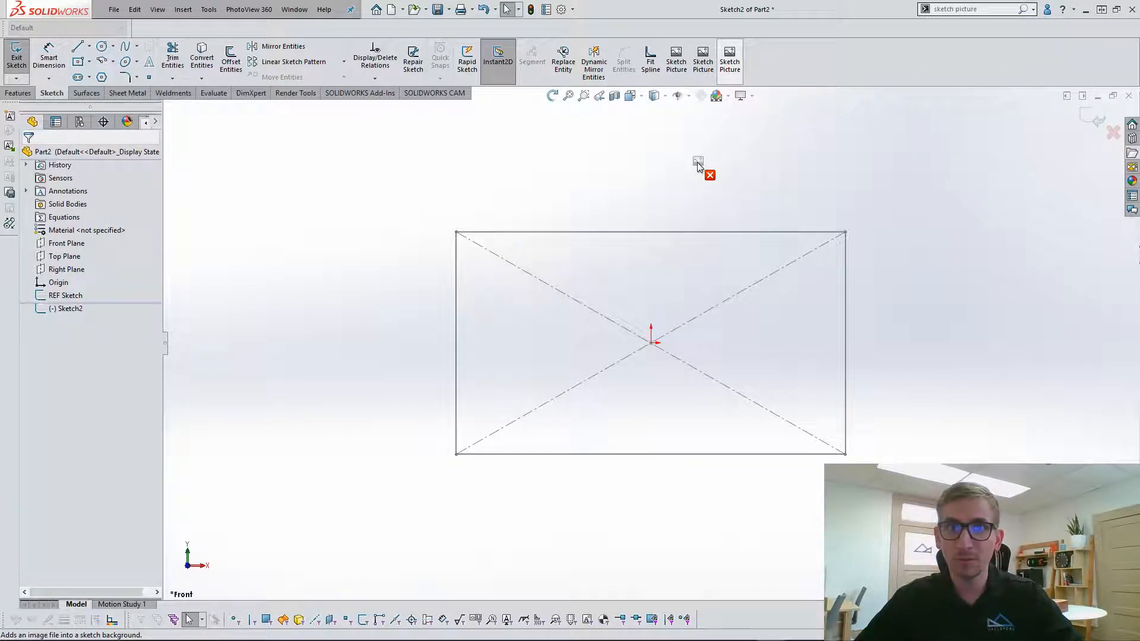
pyautogui.keyDown('alt'); pyautogui.moveTo(697, 162); pyautogui.dragTo(698, 163); pyautogui.keyUp('alt')
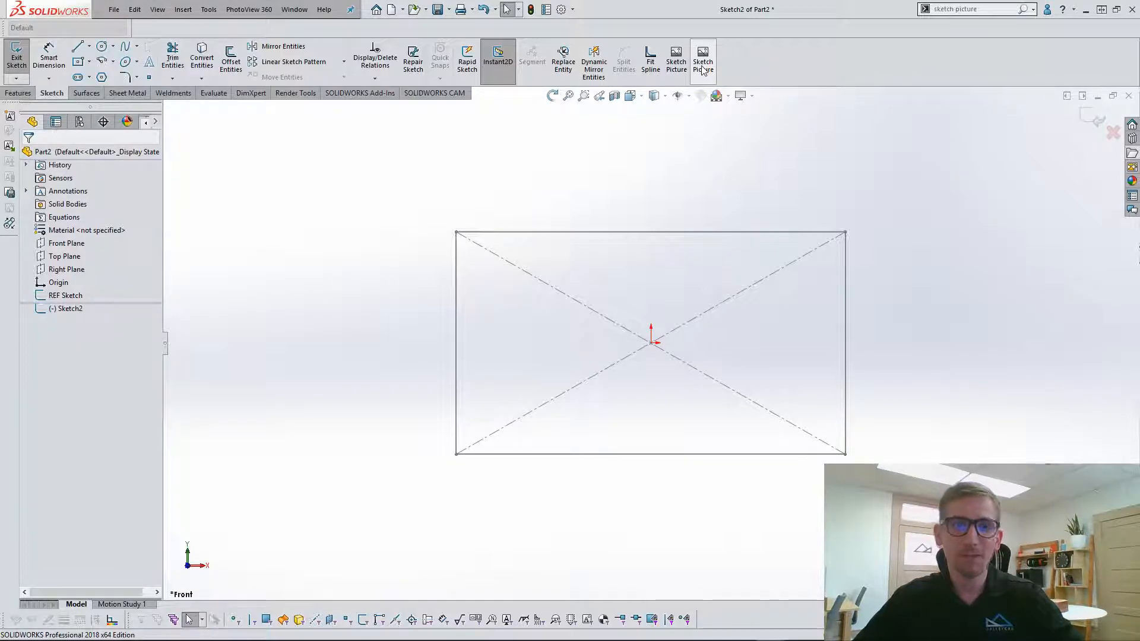
pyautogui.keyDown('alt'); pyautogui.moveTo(703, 70); pyautogui.dragTo(700, 160); pyautogui.keyUp('alt')
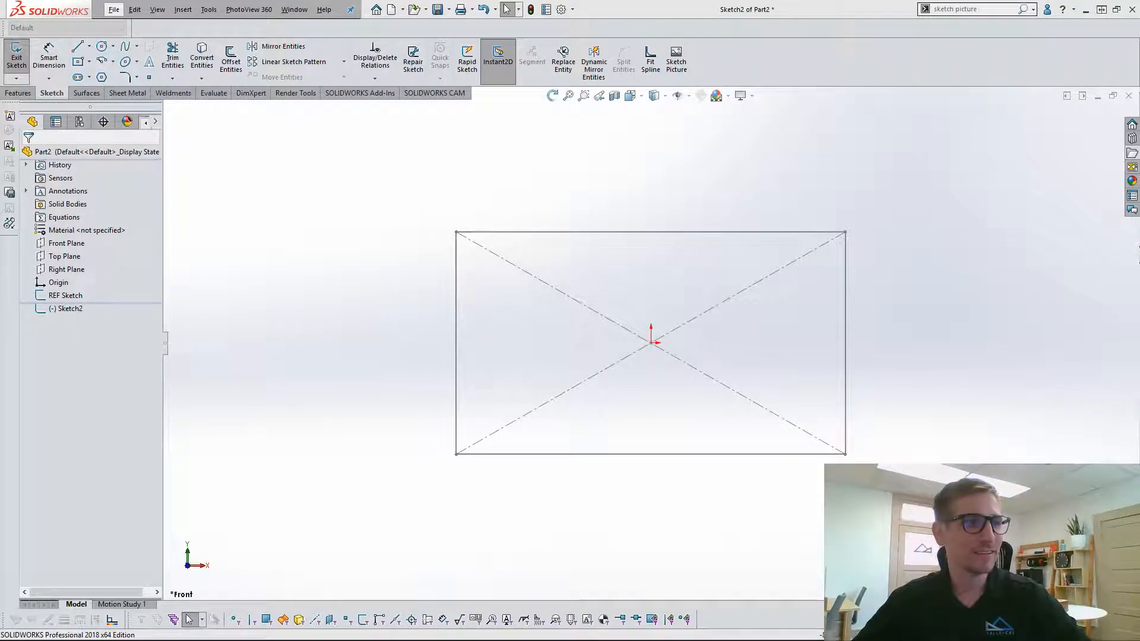
# Insert The-Modern-Chisel_831.png from the TMC-Logos folder as a sketch picture in the active sketch.
pyautogui.click(1025, 355)
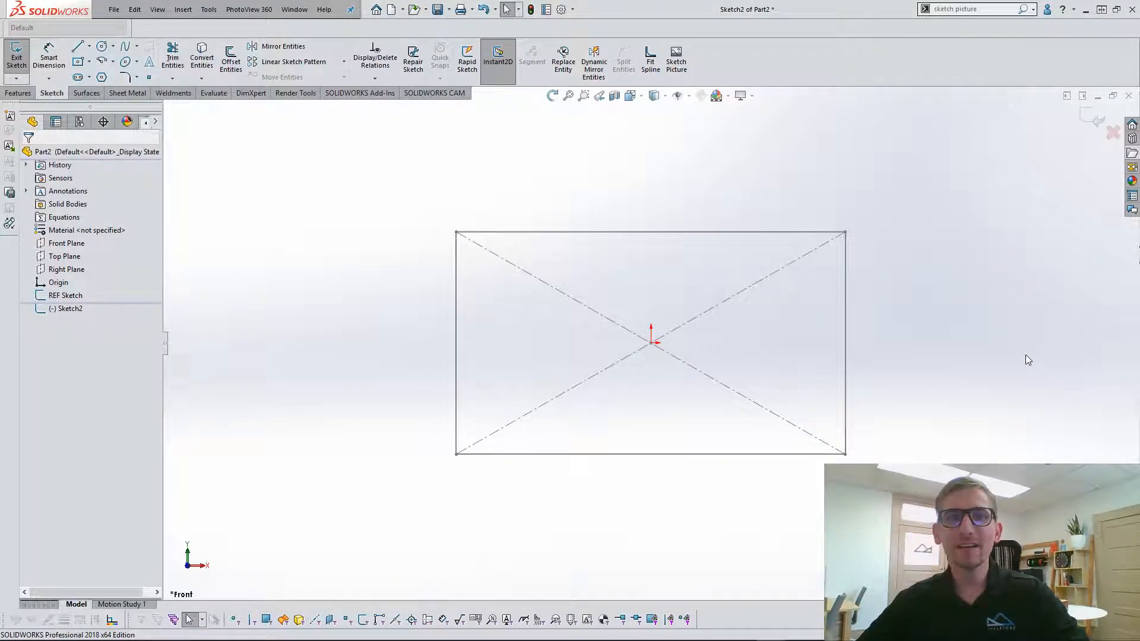
pyautogui.click(686, 70)
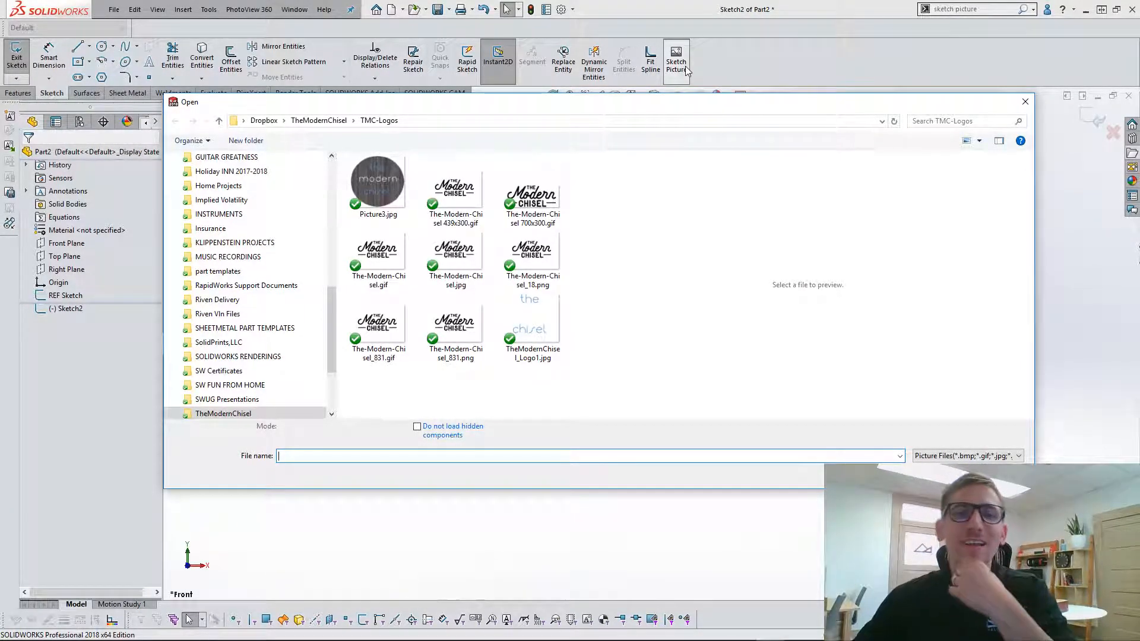
pyautogui.click(456, 331)
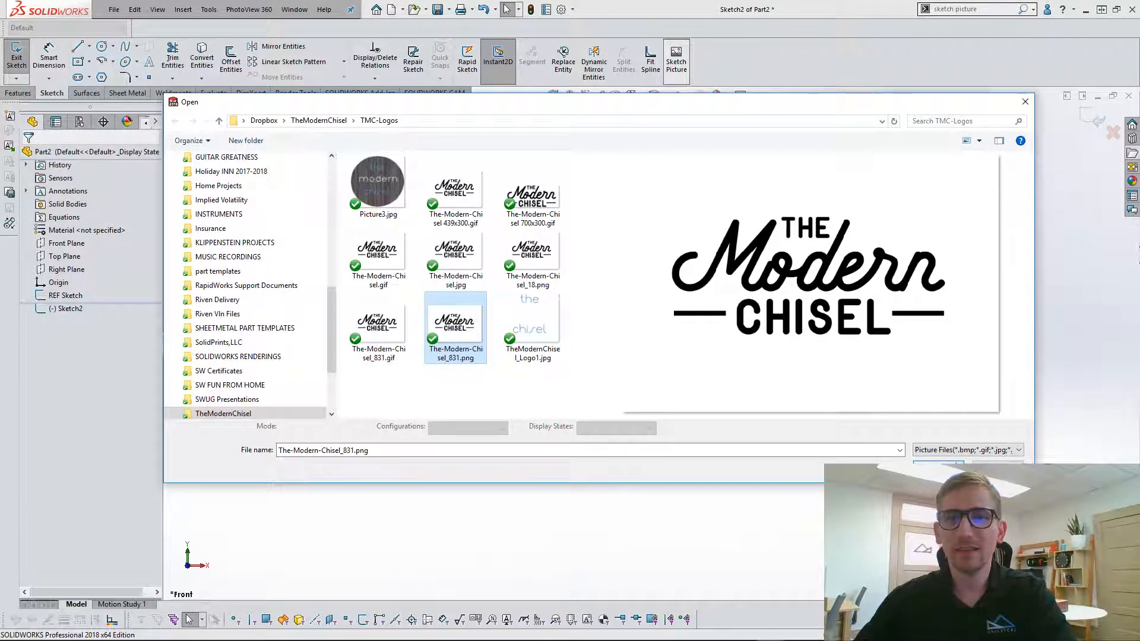
pyautogui.click(956, 465)
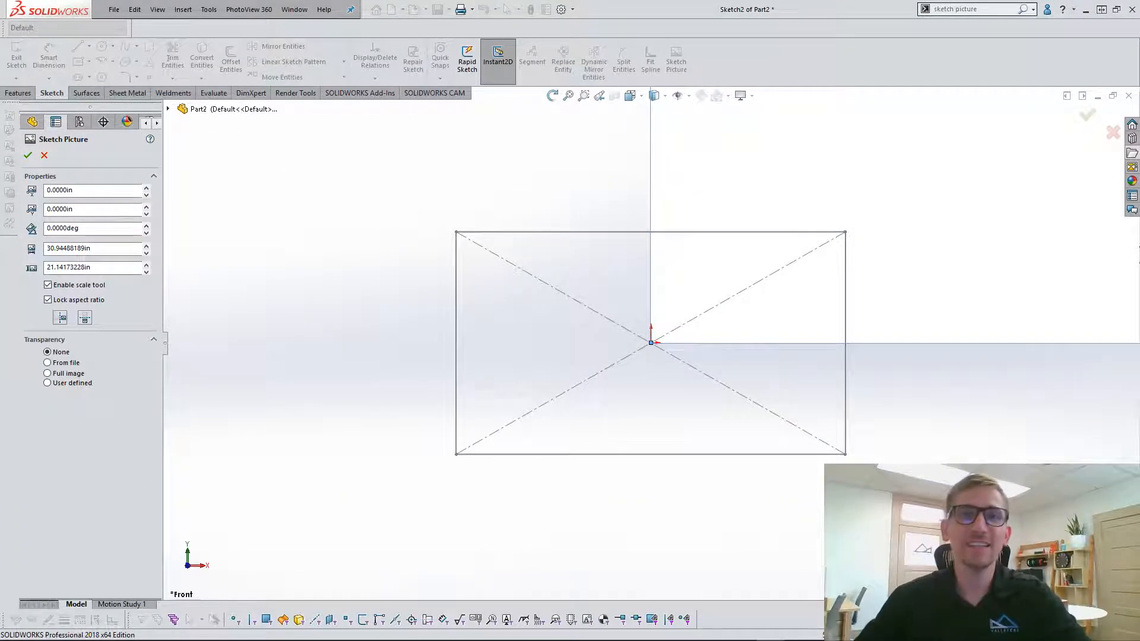
# Move the sketch picture so the logo lies roughly centred over the reference rectangle.
pyautogui.scroll(11, 814, 234)
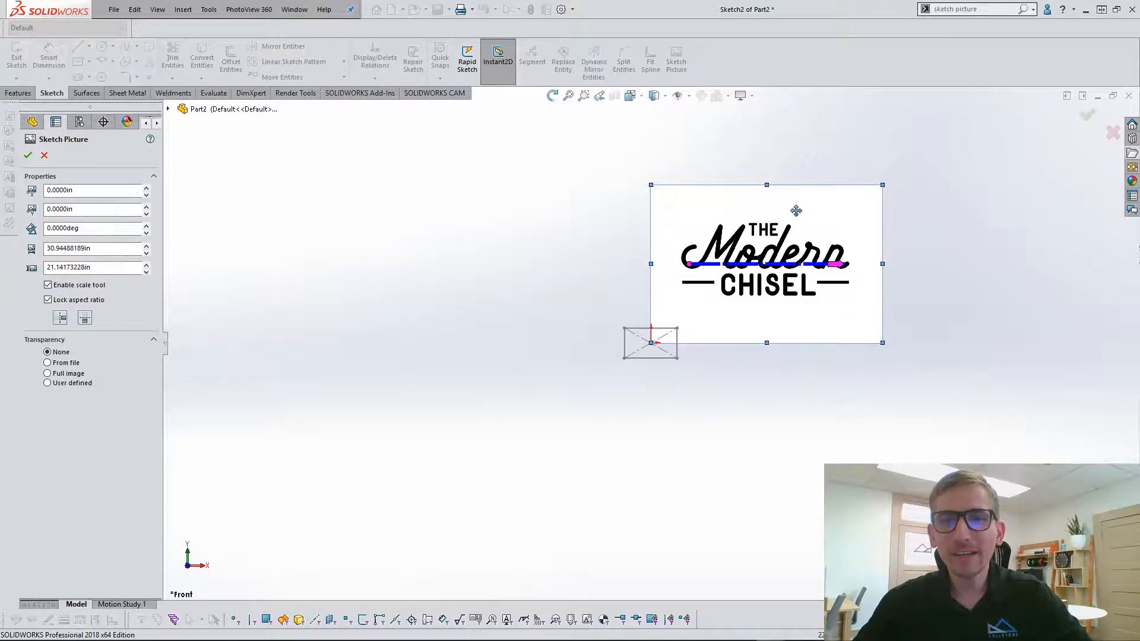
pyautogui.scroll(-2, 811, 214)
pyautogui.scroll(1, 779, 243)
pyautogui.scroll(-3, 783, 232)
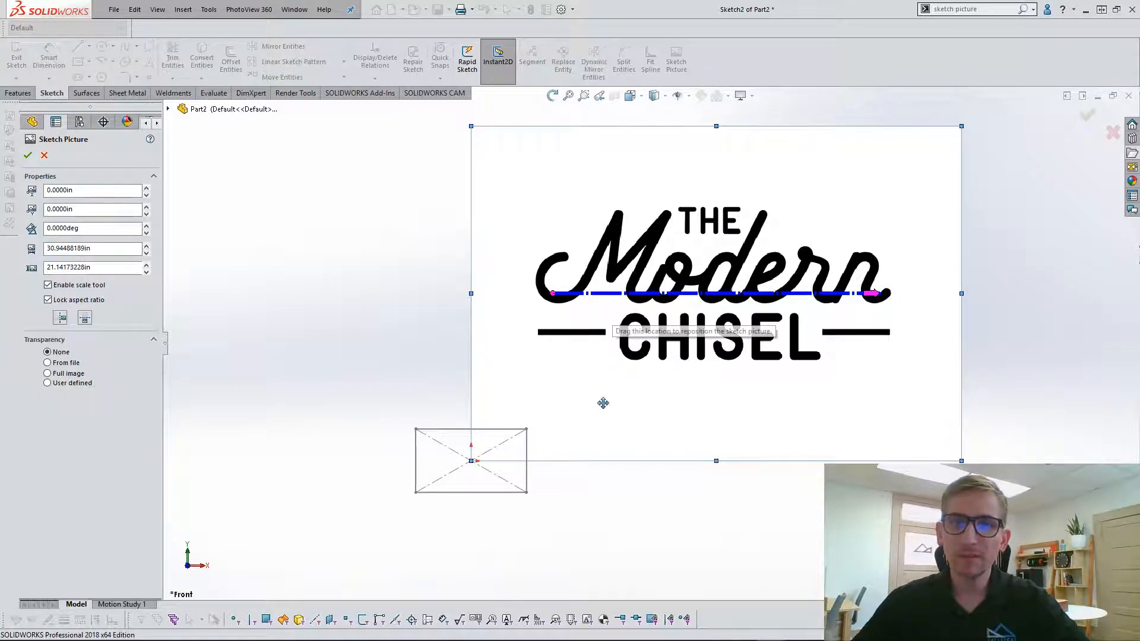
pyautogui.moveTo(771, 361)
pyautogui.mouseDown()
pyautogui.moveTo(540, 522)
pyautogui.moveTo(531, 511)
pyautogui.mouseUp()
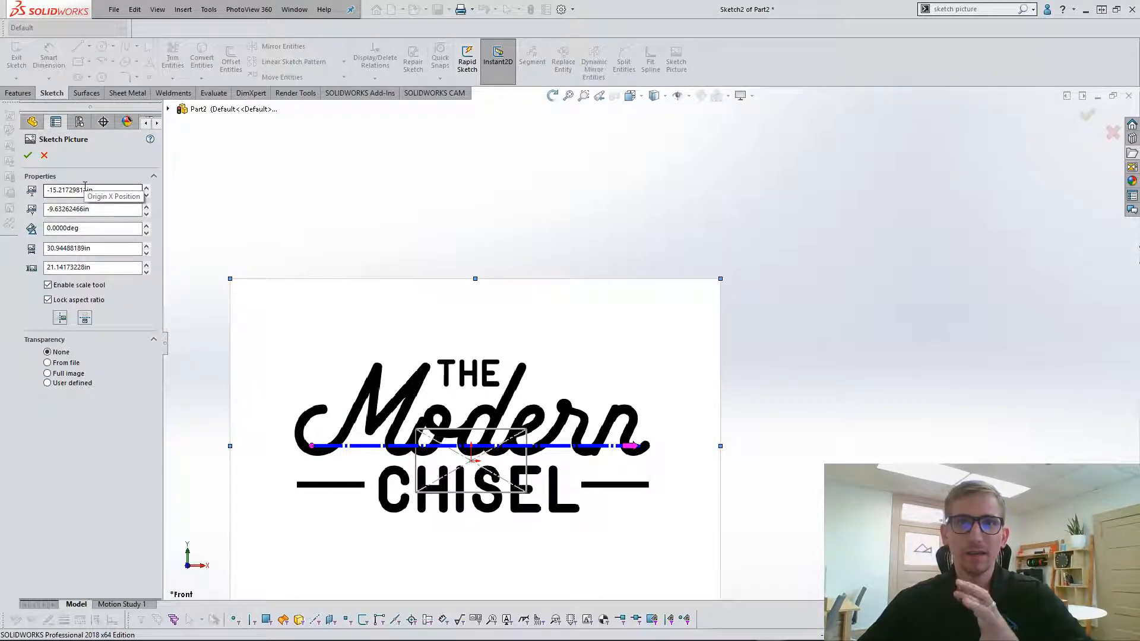
# Set the sketch picture's origin position to X -15.25 in and Y -10 in.
pyautogui.moveTo(140, 190); pyautogui.dragTo(31, 188)
pyautogui.write('-15.25')
pyautogui.press('Tab')
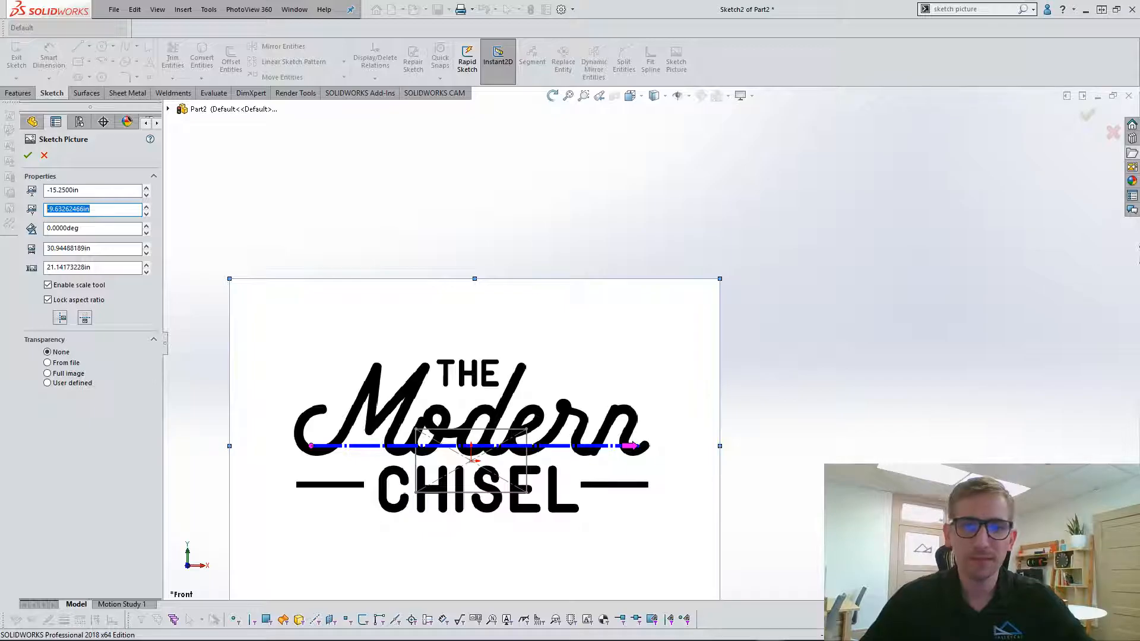
pyautogui.write('-10')
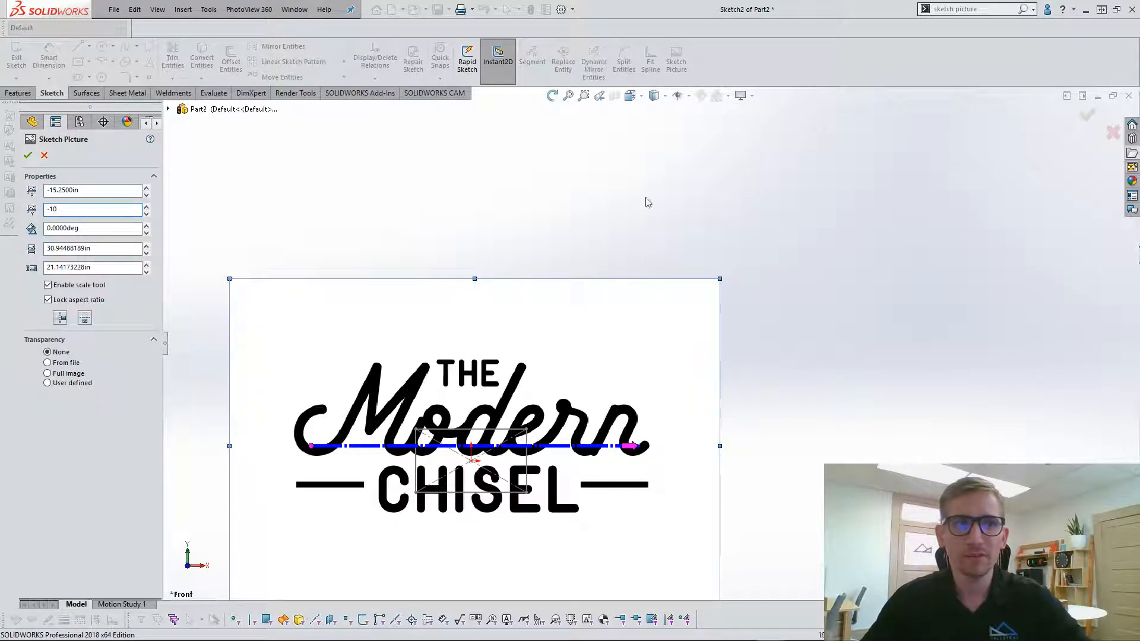
pyautogui.press('Return')
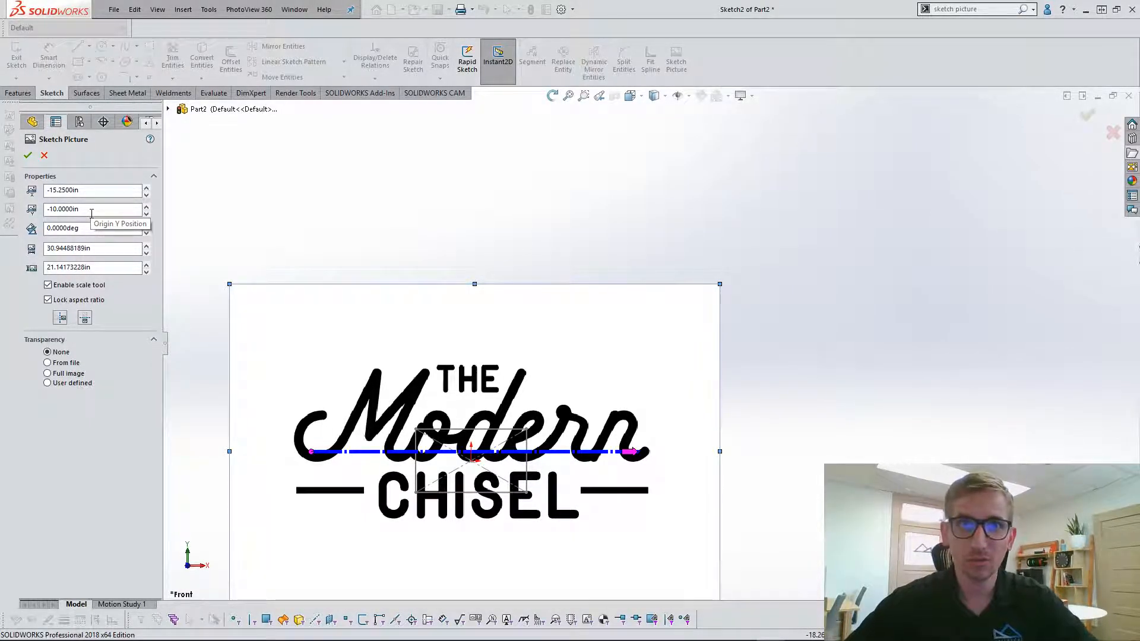
# Rotate the sketch picture to 10 degrees and set its angle back to 0 degrees.
pyautogui.click(106, 231)
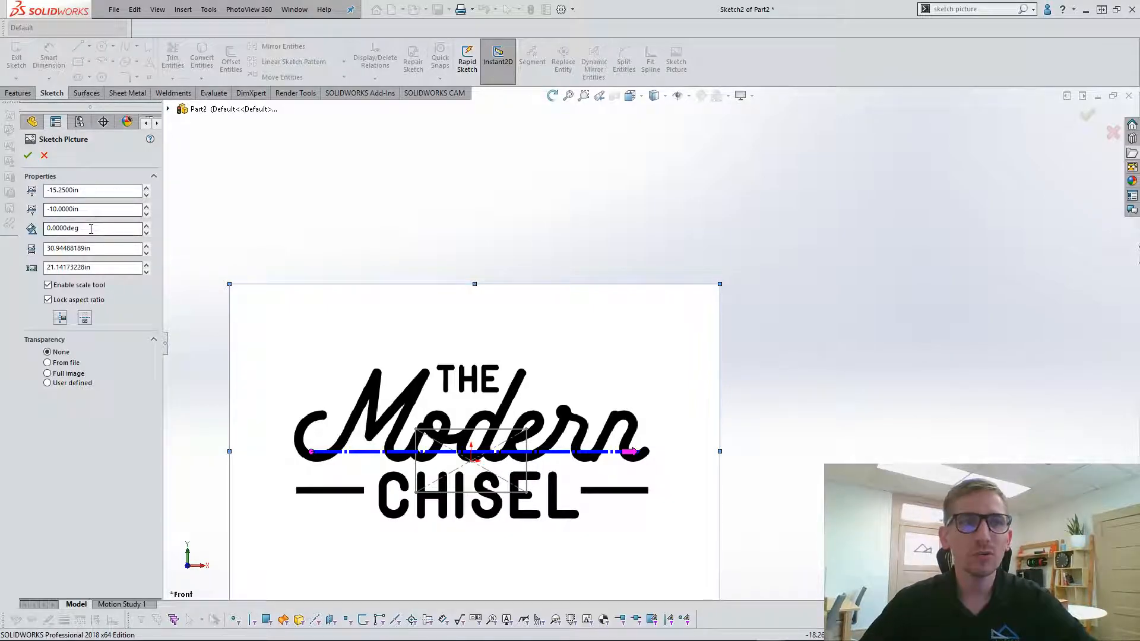
pyautogui.click(146, 227)
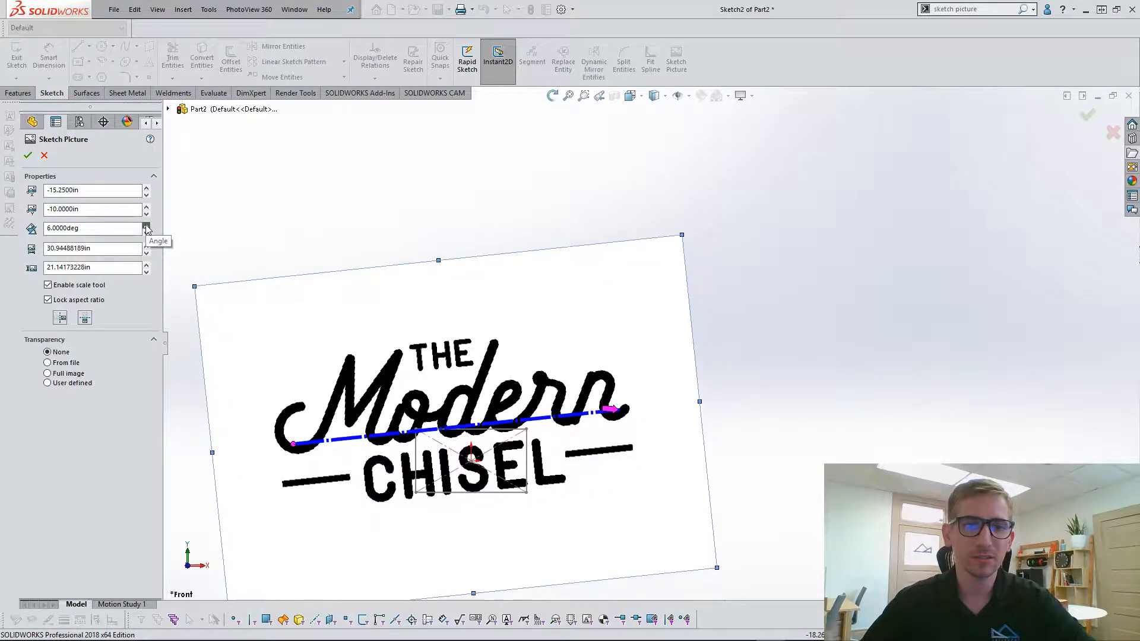
pyautogui.scroll(3, 414, 463)
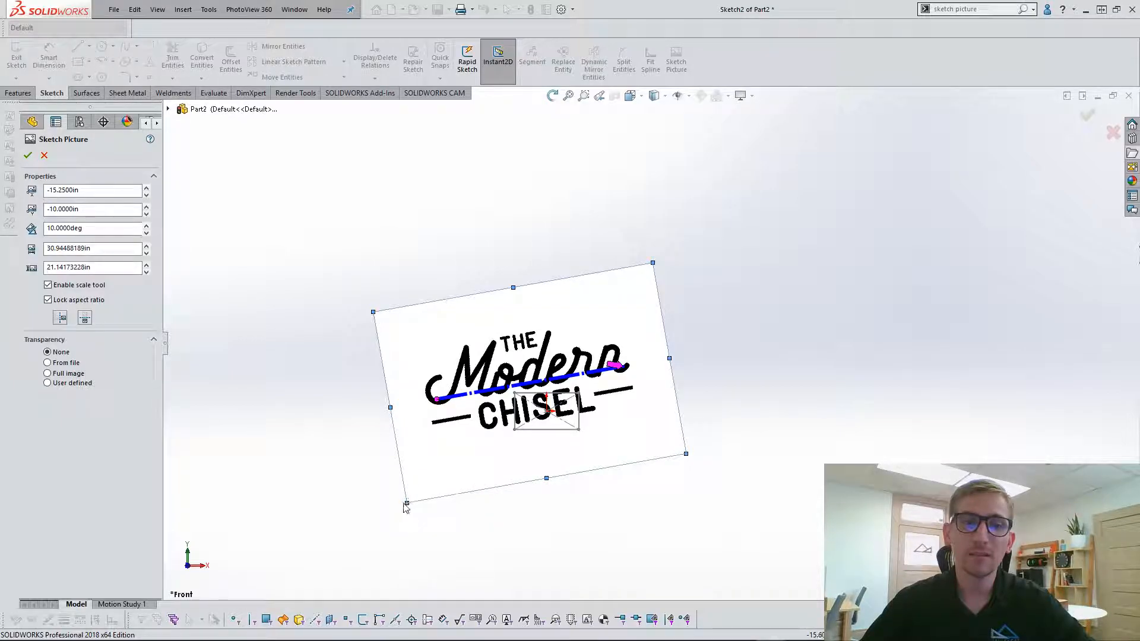
pyautogui.doubleClick(110, 229)
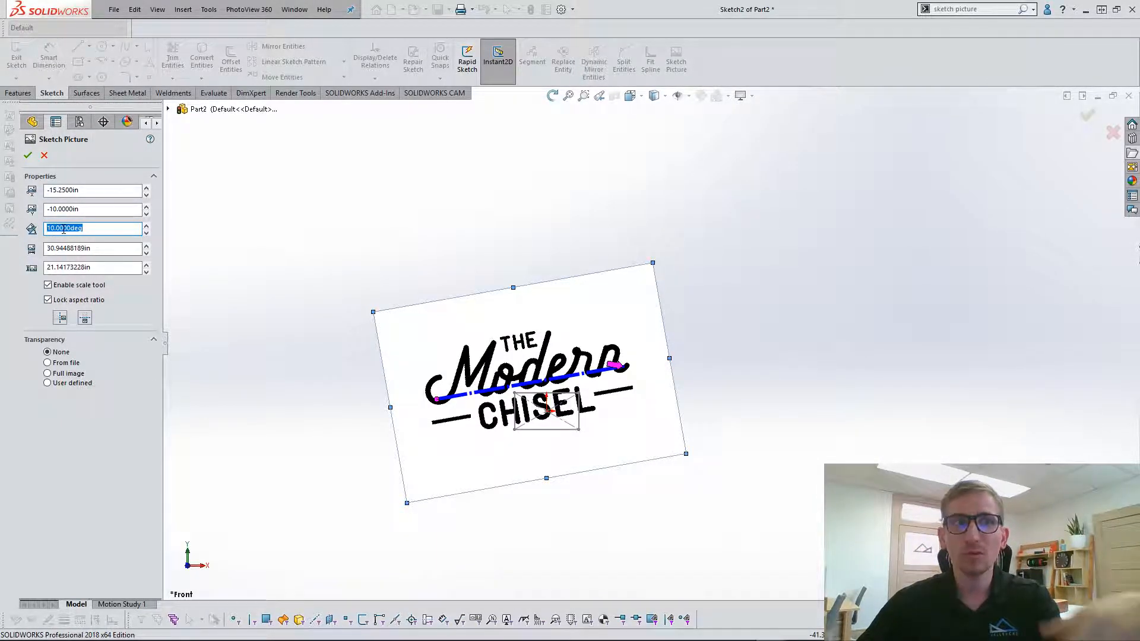
pyautogui.write('0')
pyautogui.press('Return')
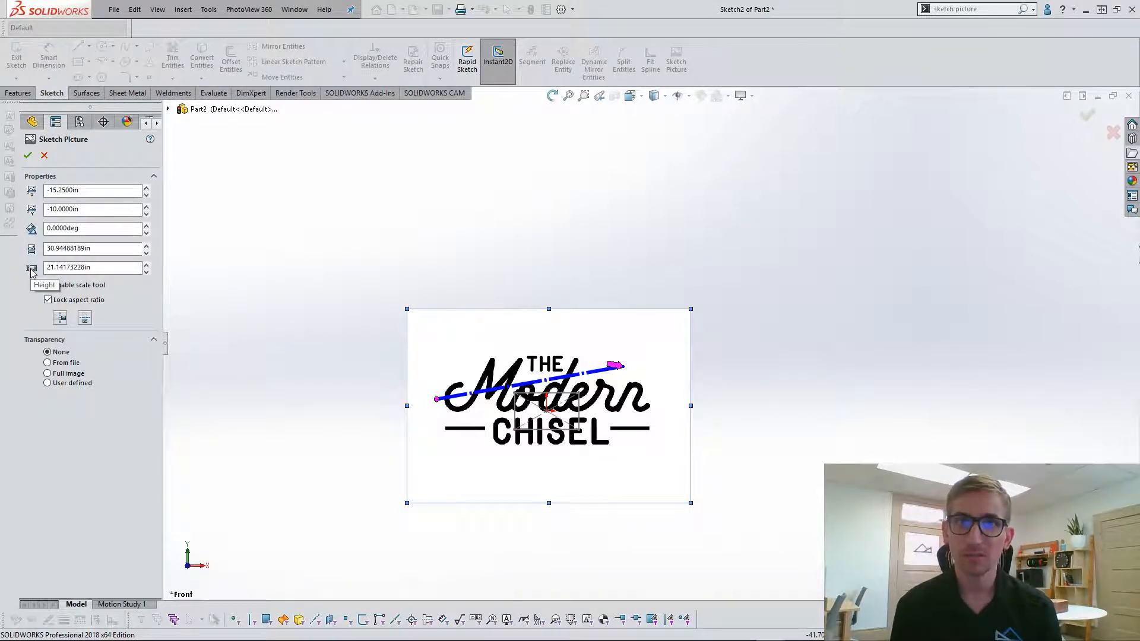
# Toggle the aspect ratio lock off and on, and shrink the sketch picture to about 14.54 by 9.94 in over the reference rectangle.
pyautogui.click(49, 302)
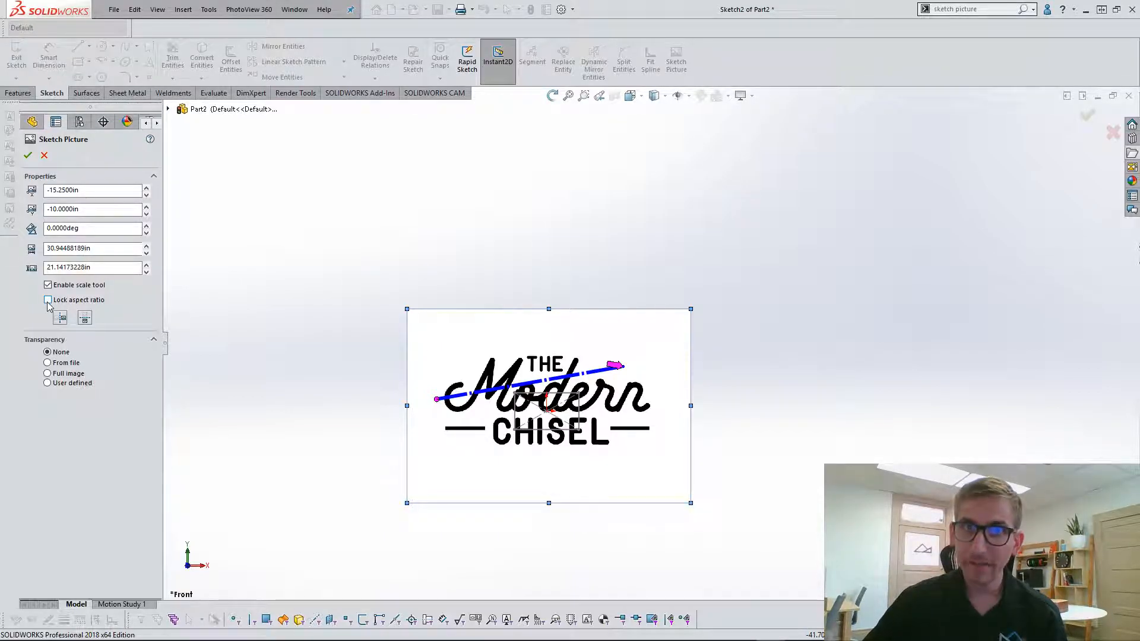
pyautogui.click(48, 301)
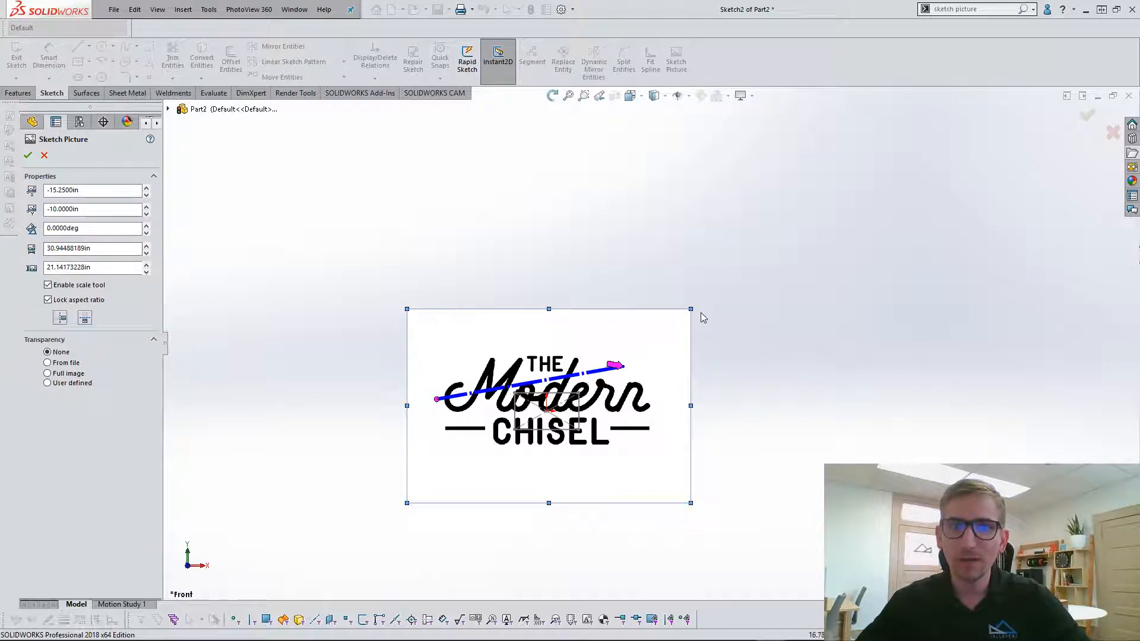
pyautogui.moveTo(691, 308)
pyautogui.mouseDown()
pyautogui.moveTo(553, 397)
pyautogui.moveTo(538, 427)
pyautogui.moveTo(555, 411)
pyautogui.mouseUp()
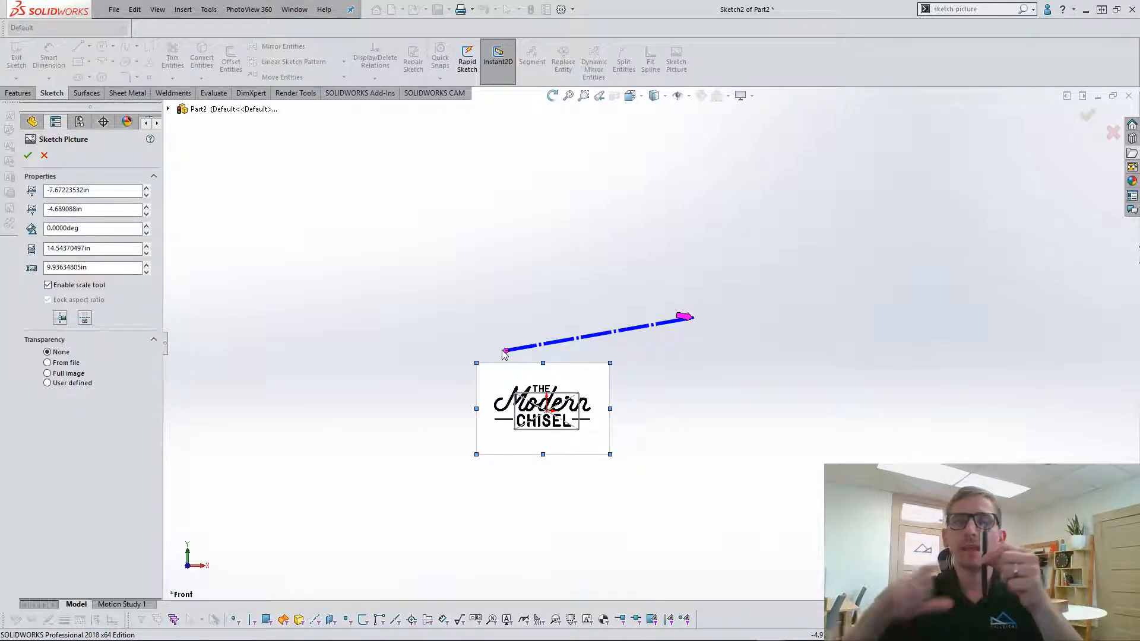
# Place the scale line's start point on the outer end of the dash to the left of CHISEL.
pyautogui.moveTo(503, 354)
pyautogui.mouseDown()
pyautogui.moveTo(544, 384)
pyautogui.moveTo(538, 424)
pyautogui.moveTo(496, 423)
pyautogui.mouseUp()
pyautogui.scroll(-11, 494, 424)
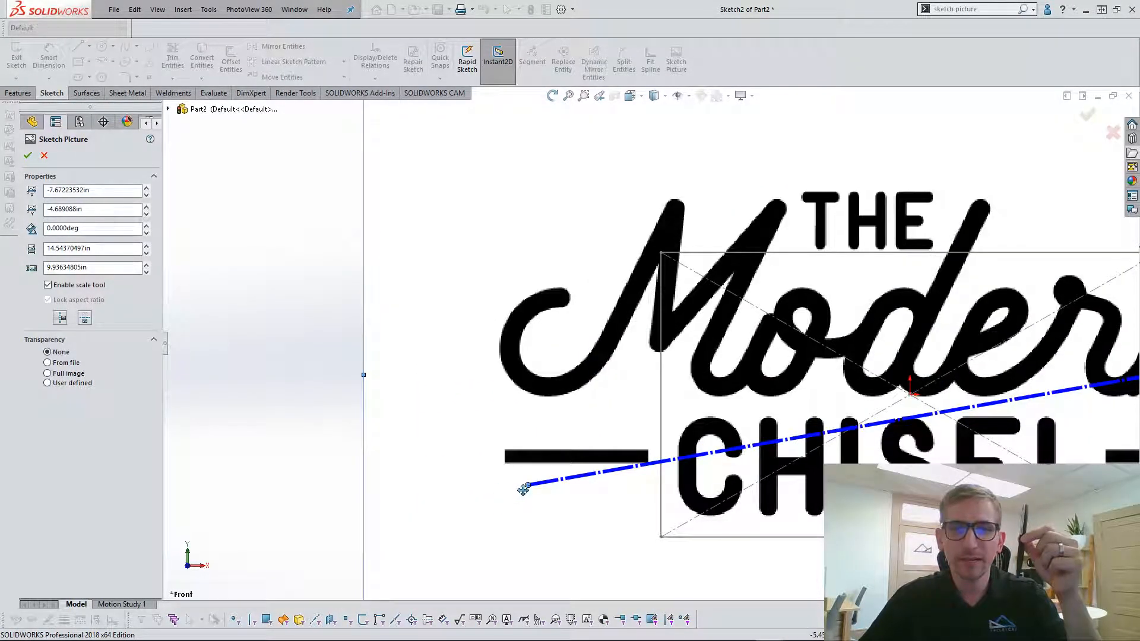
pyautogui.moveTo(528, 485); pyautogui.dragTo(506, 458)
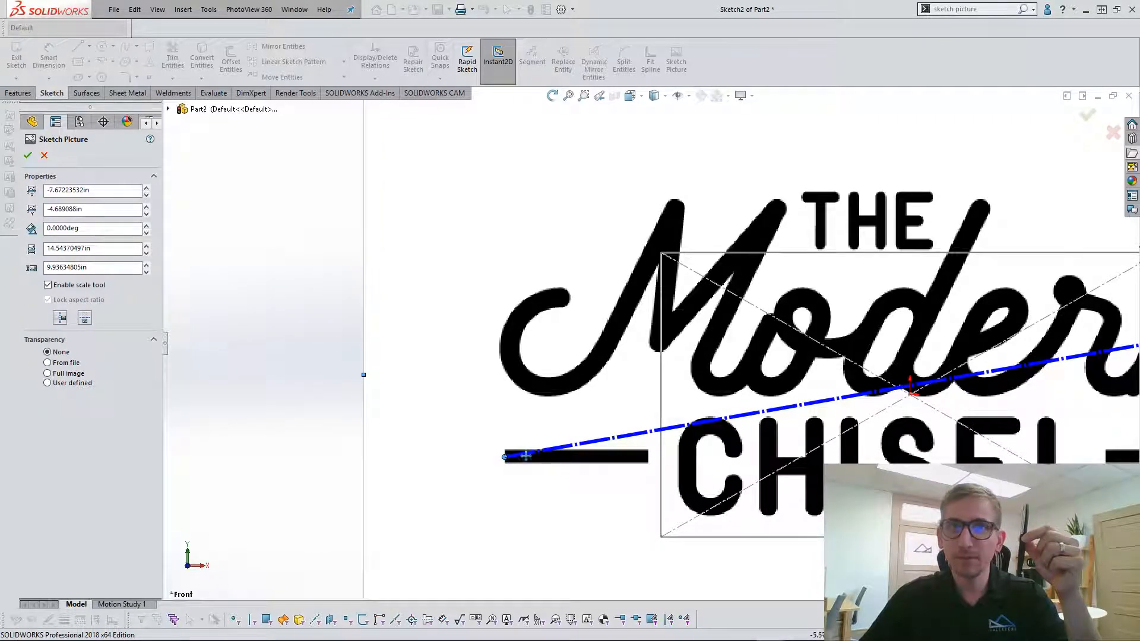
# Place the scale line's arrow end at the dash's inner end and set the line's length to 2 in.
pyautogui.scroll(3, 653, 335)
pyautogui.moveTo(1086, 296)
pyautogui.mouseDown()
pyautogui.moveTo(1013, 324)
pyautogui.moveTo(727, 383)
pyautogui.moveTo(508, 389)
pyautogui.moveTo(612, 357)
pyautogui.moveTo(639, 322)
pyautogui.moveTo(764, 342)
pyautogui.mouseUp()
pyautogui.scroll(-3, 707, 393)
pyautogui.scroll(3, 507, 386)
pyautogui.scroll(-11, 603, 369)
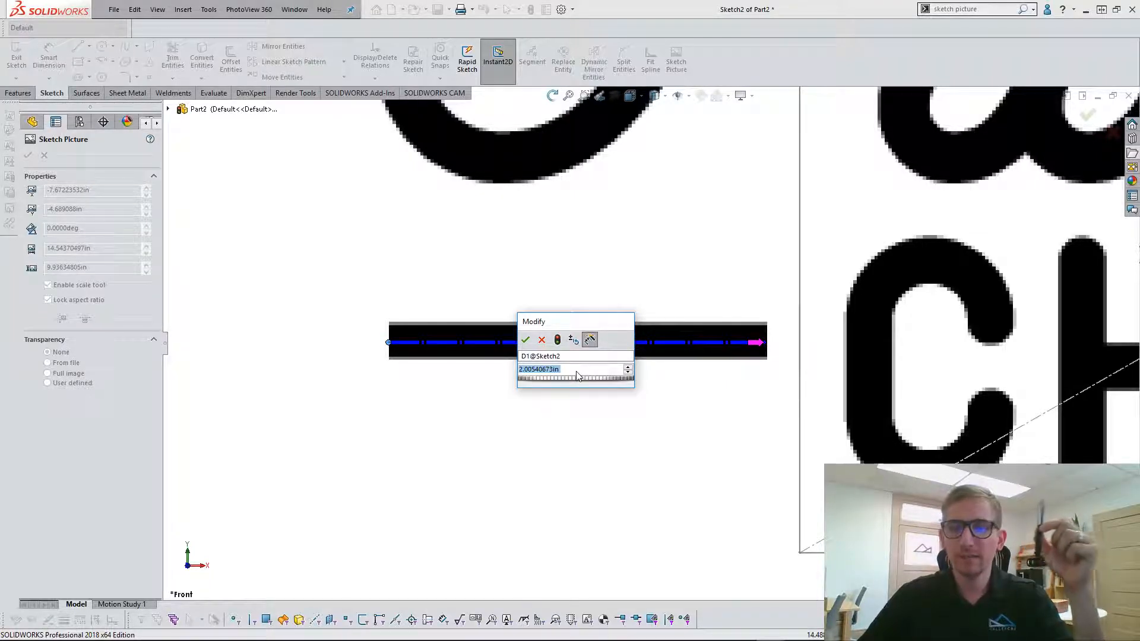
pyautogui.write('2')
pyautogui.press('Return')
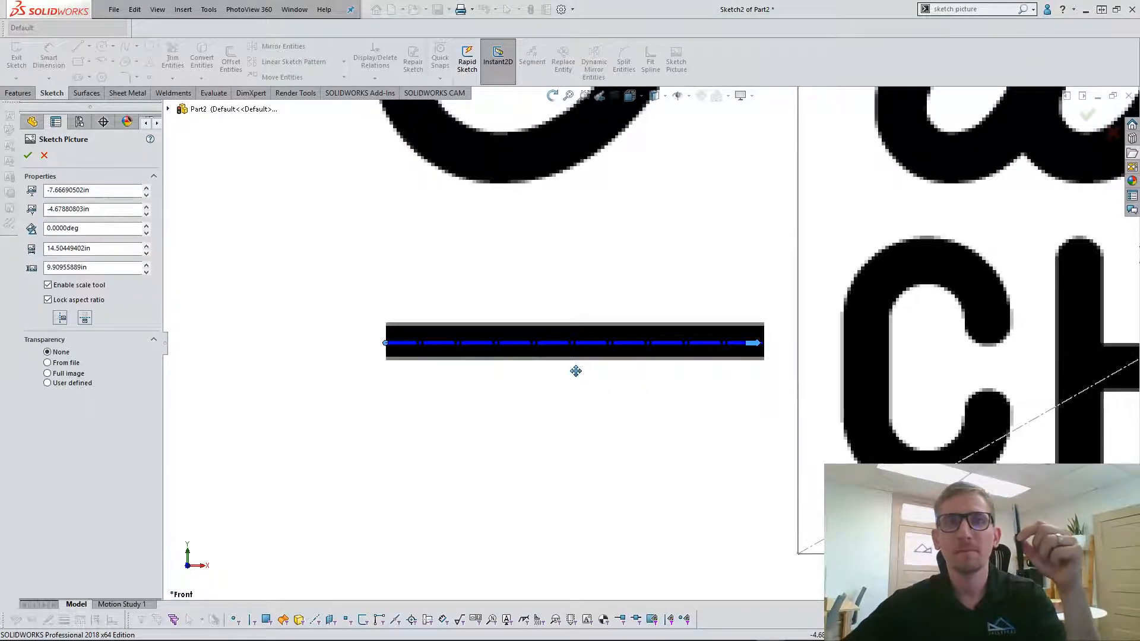
# Turn off the scale tool for the sketch picture, keeping the aspect ratio locked.
pyautogui.press('f')
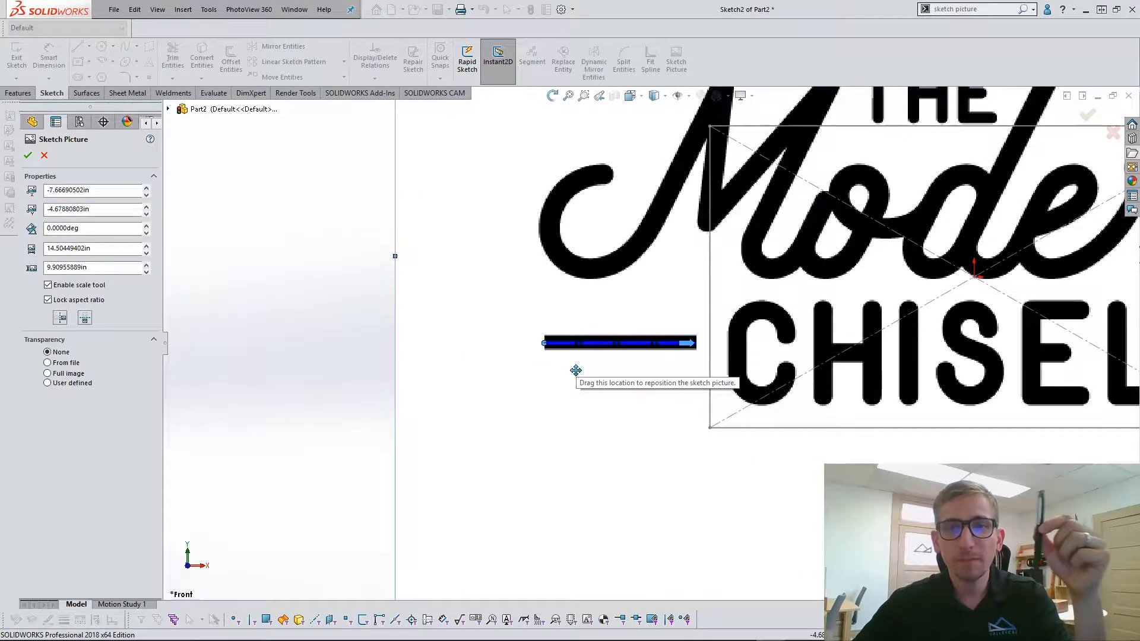
pyautogui.scroll(-5, 567, 365)
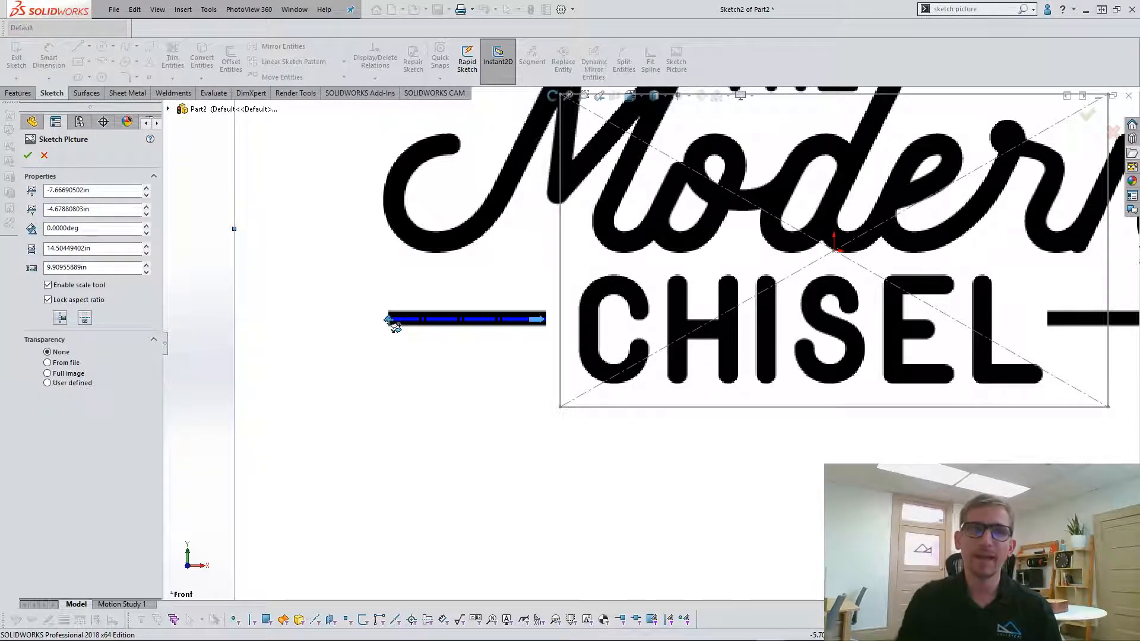
pyautogui.press('f')
pyautogui.scroll(-1, 701, 378)
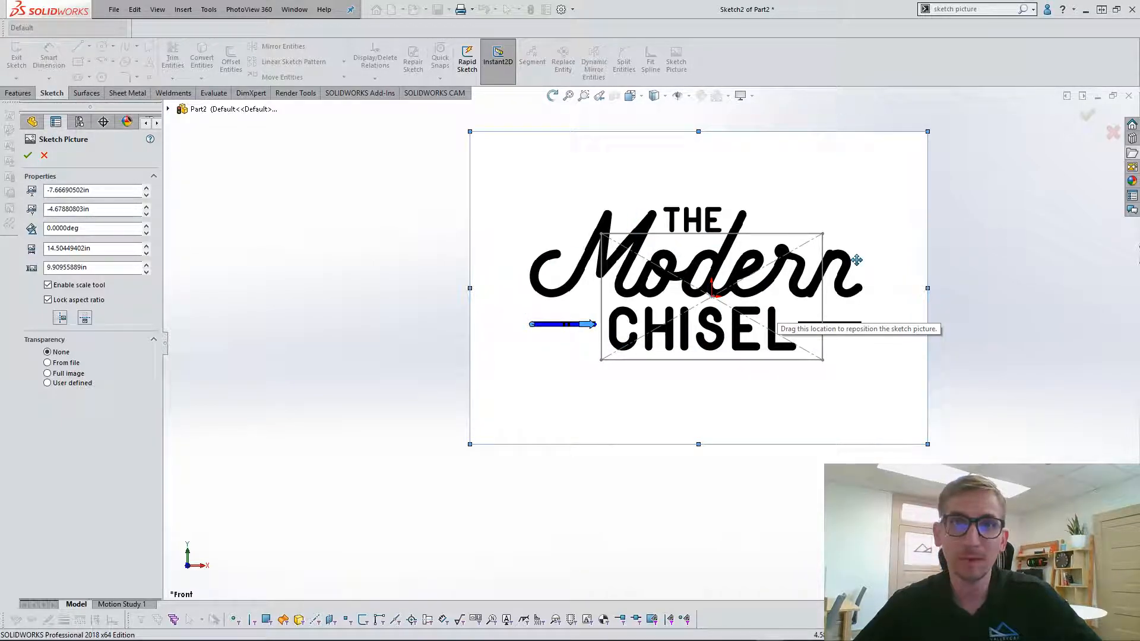
pyautogui.click(79, 286)
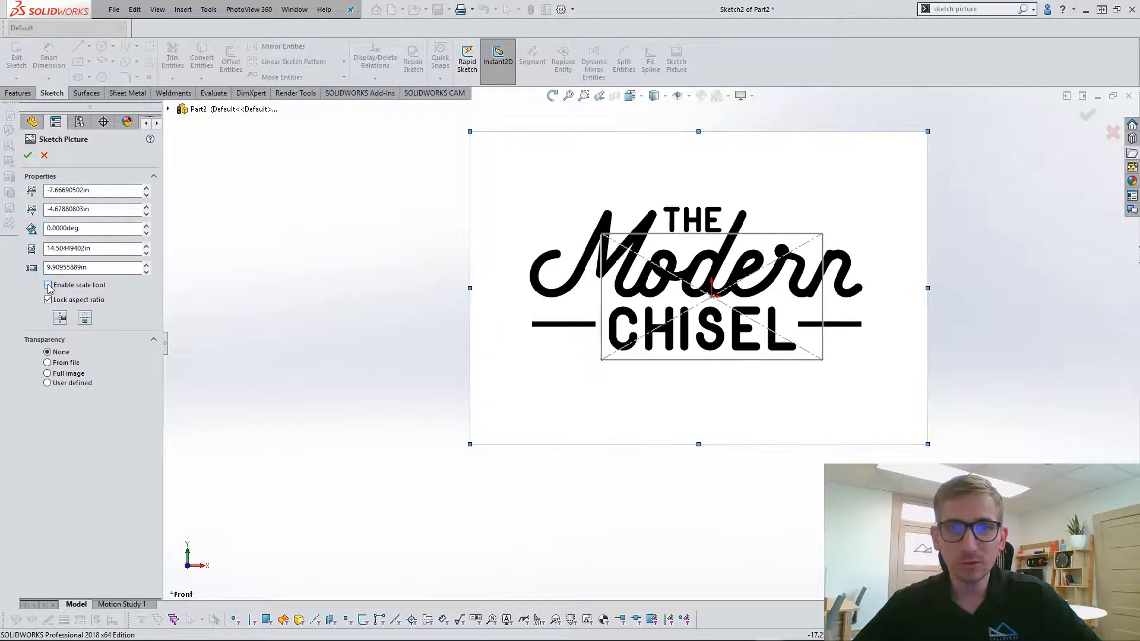
# Resize the sketch picture to about 9.41 by 6.43 in and position it so the logo fits inside the reference rectangle.
pyautogui.moveTo(469, 131); pyautogui.dragTo(631, 248)
pyautogui.moveTo(864, 382)
pyautogui.mouseDown()
pyautogui.moveTo(794, 344)
pyautogui.moveTo(803, 345)
pyautogui.mouseUp()
pyautogui.scroll(1, 791, 336)
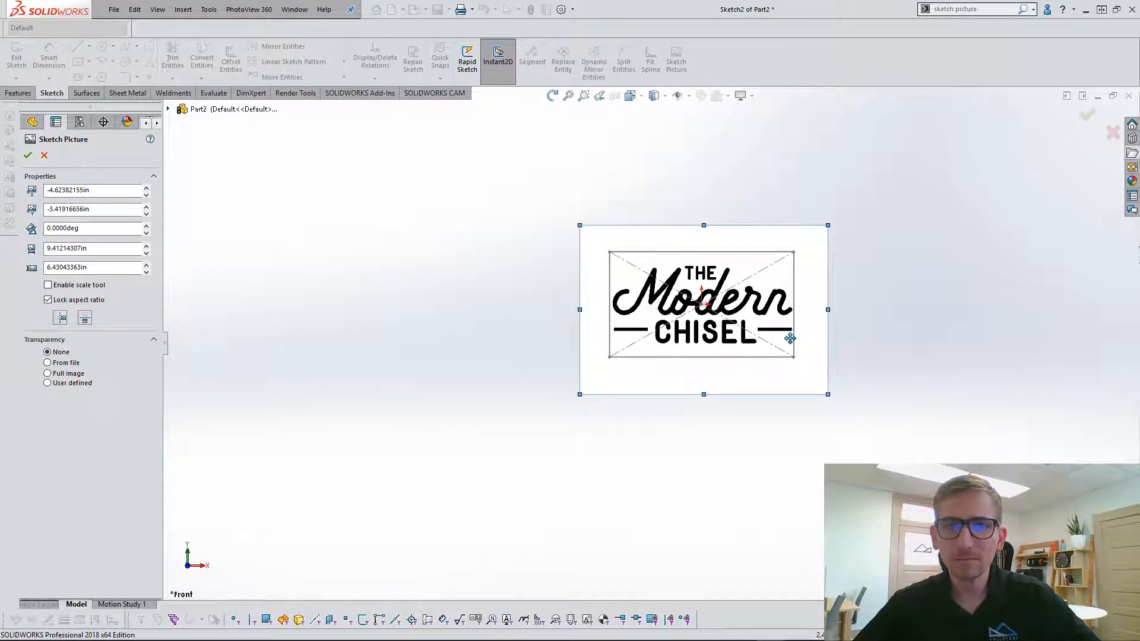
# Set the sketch picture's width to 9.4 in with the aspect ratio locked.
pyautogui.scroll(-3, 791, 332)
pyautogui.scroll(-2, 635, 317)
pyautogui.scroll(-1, 635, 317)
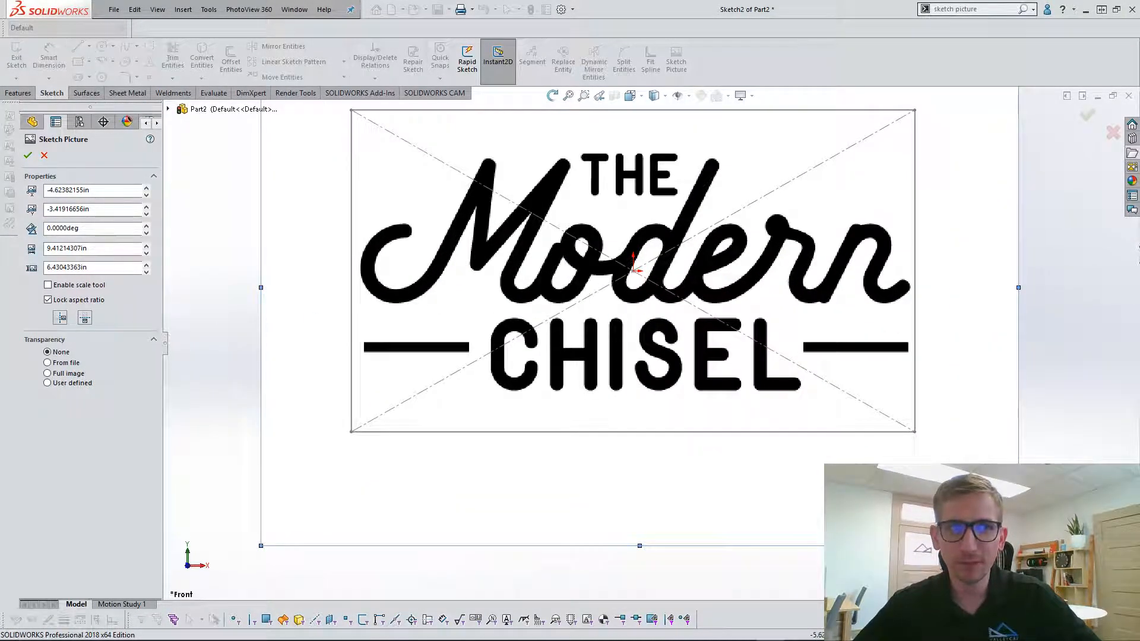
pyautogui.doubleClick(121, 250)
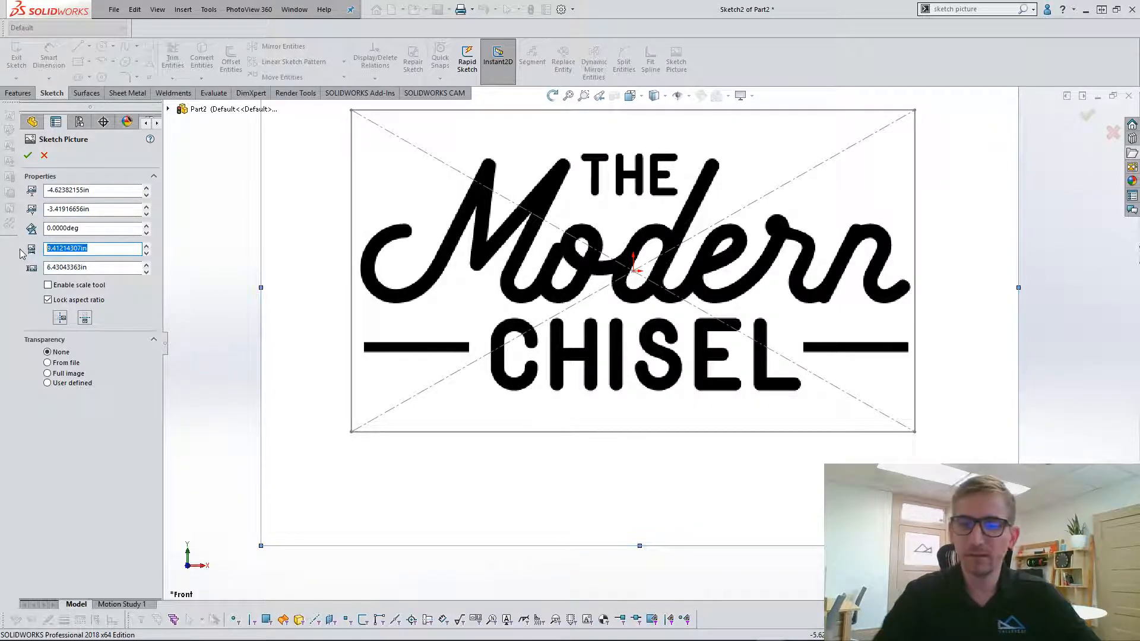
pyautogui.write('9.4')
pyautogui.click(113, 267)
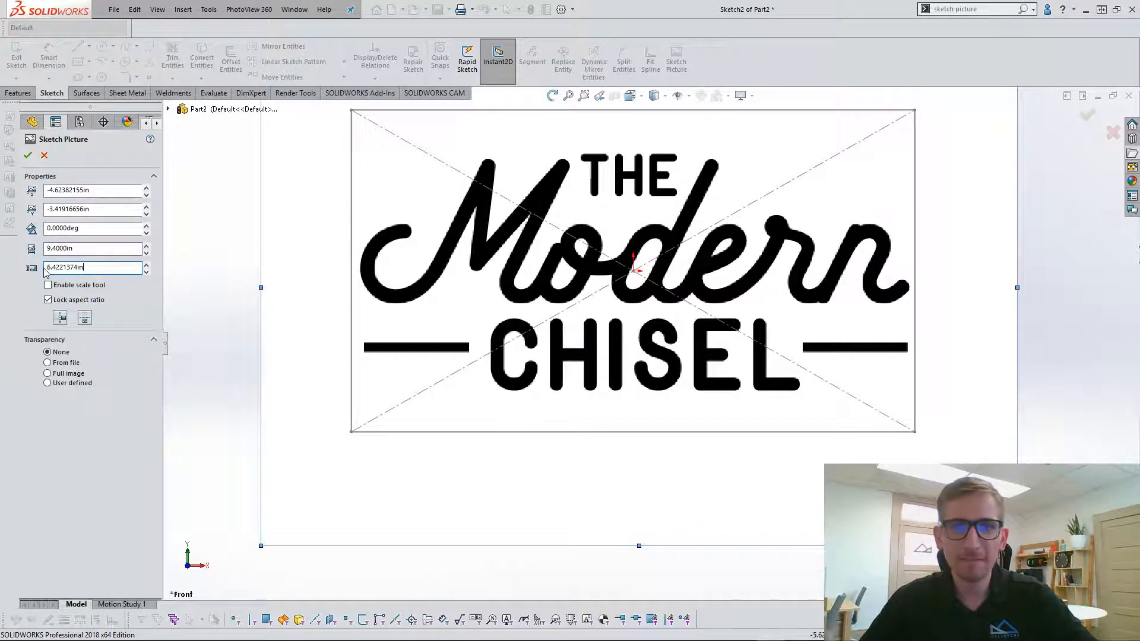
# Nudge the sketch picture to an origin of about -4.68, -3.40 in so the logo sits inside the reference rectangle.
pyautogui.moveTo(457, 273); pyautogui.dragTo(456, 272)
pyautogui.scroll(-2, 456, 272)
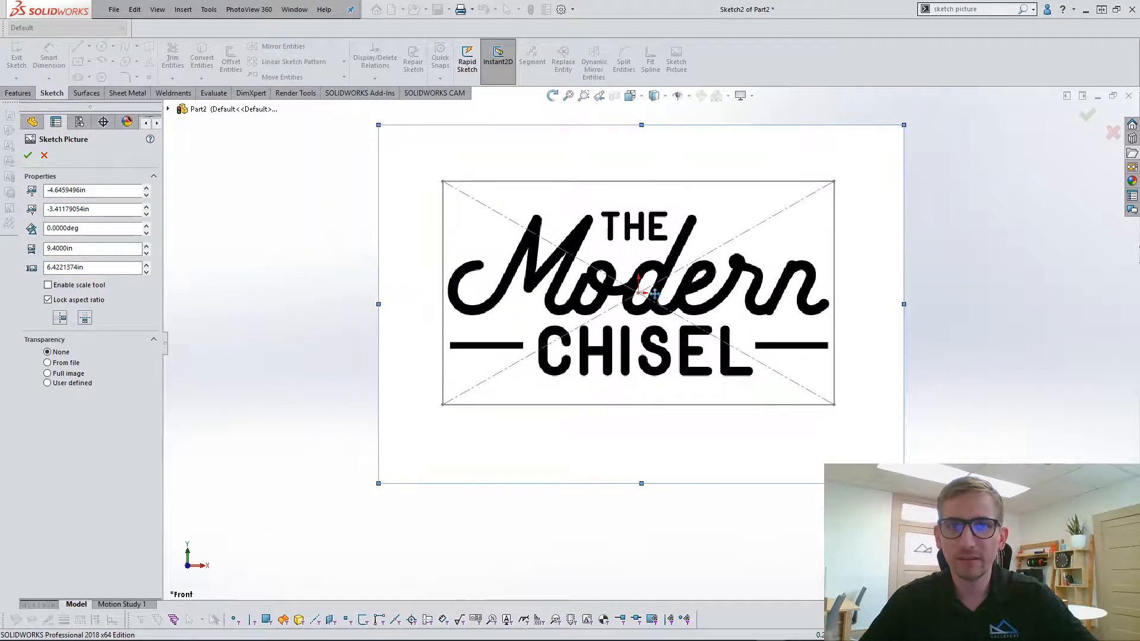
pyautogui.moveTo(652, 295); pyautogui.dragTo(650, 294)
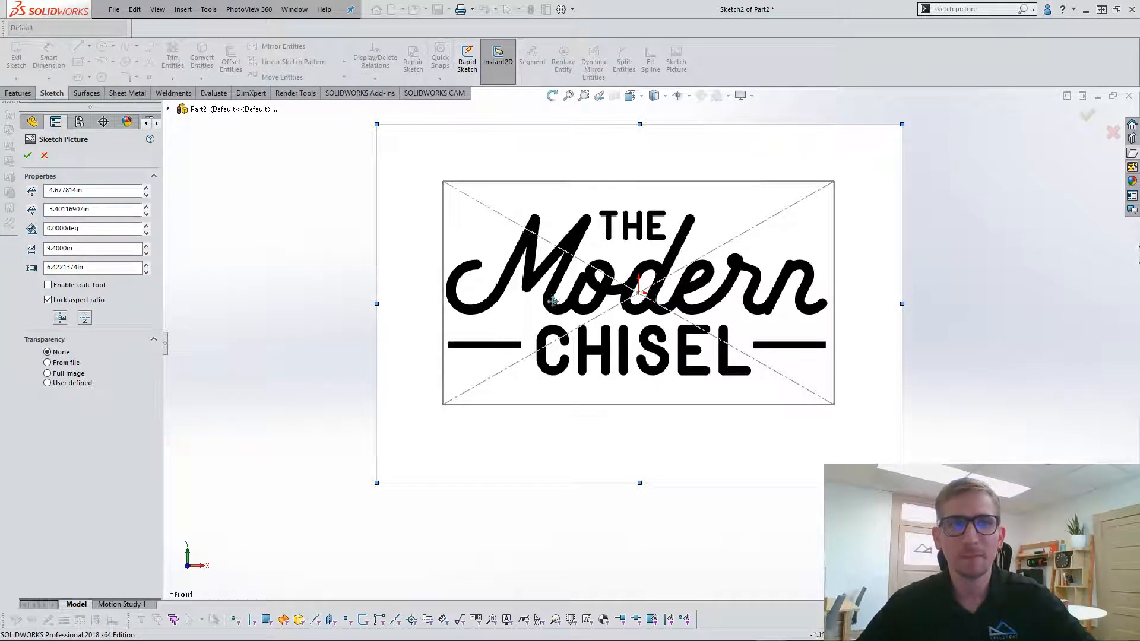
pyautogui.scroll(1, 756, 386)
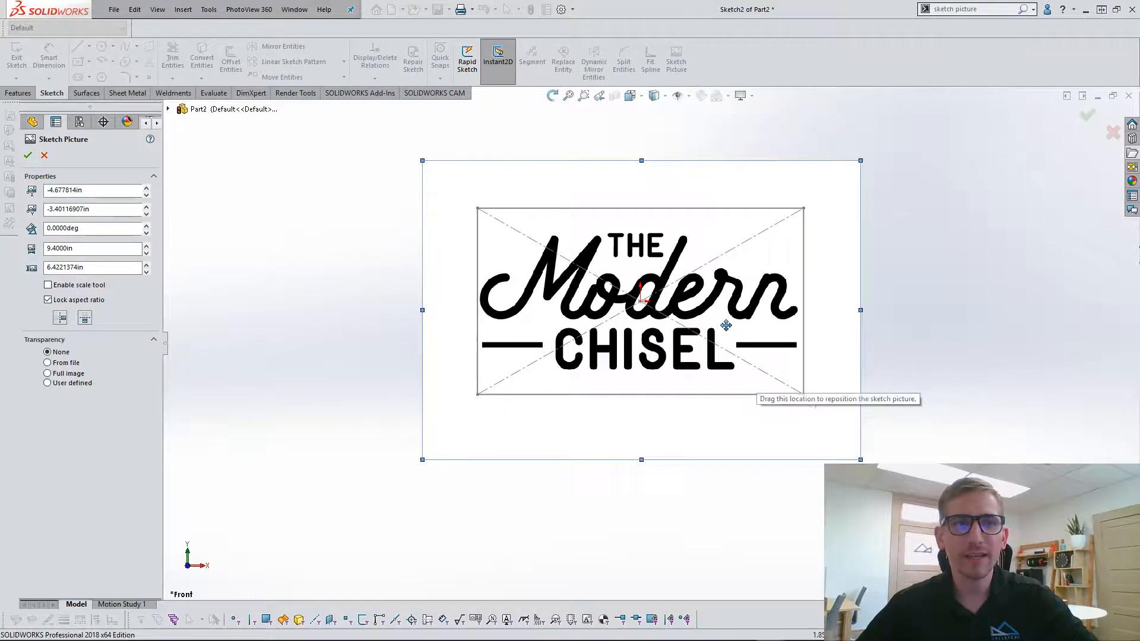
# Apply full-image transparency of 0.74 to the sketch picture.
pyautogui.scroll(-1, 749, 317)
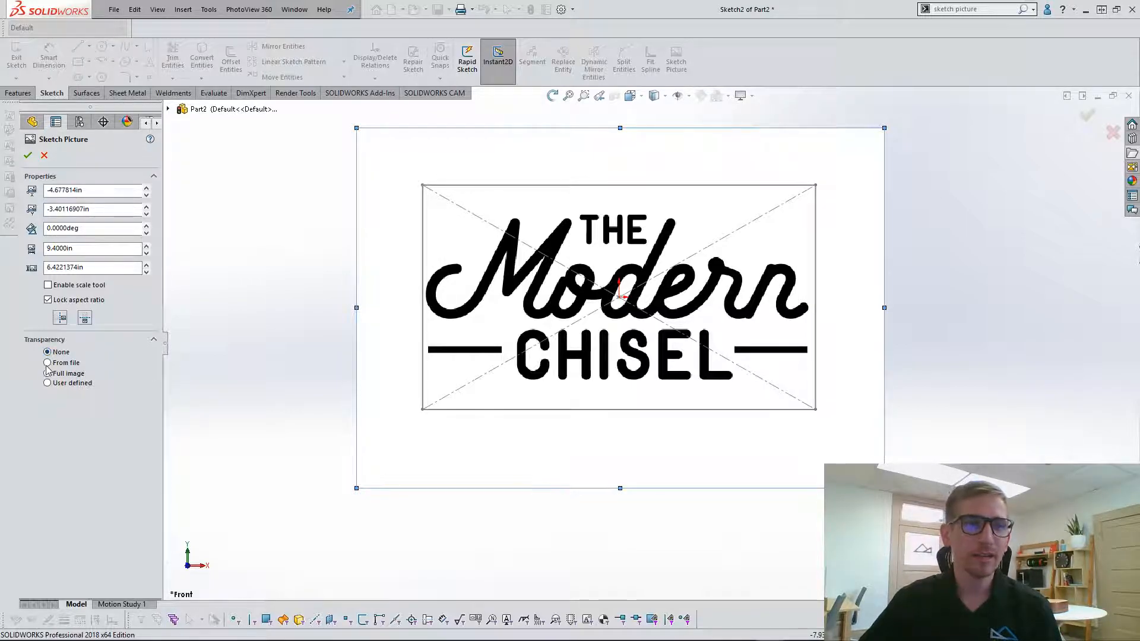
pyautogui.click(47, 373)
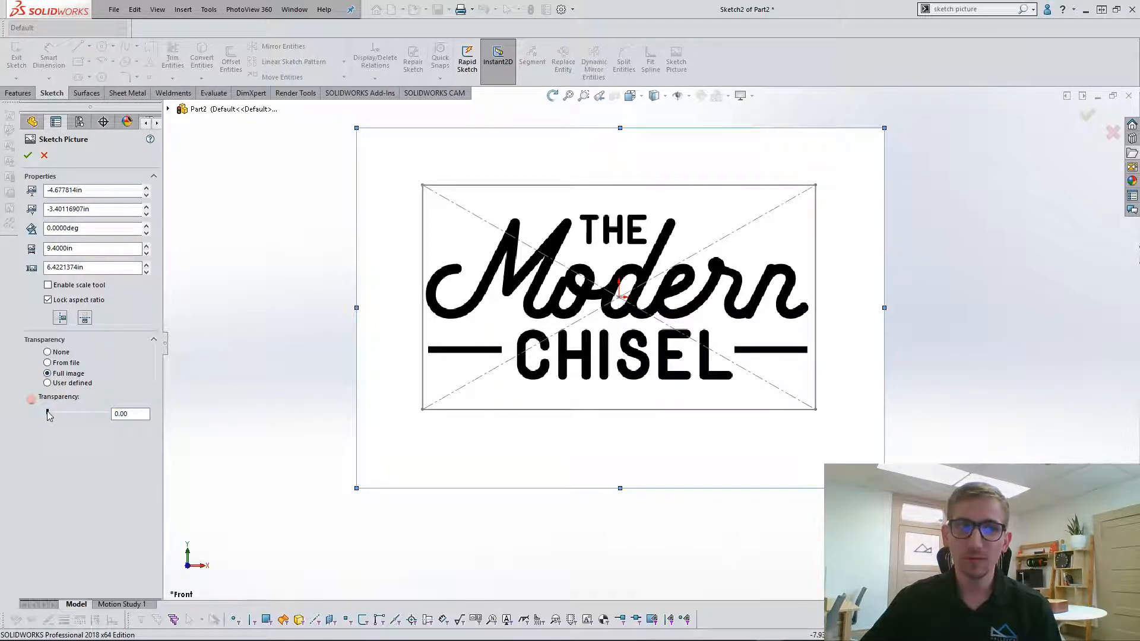
pyautogui.click(90, 412)
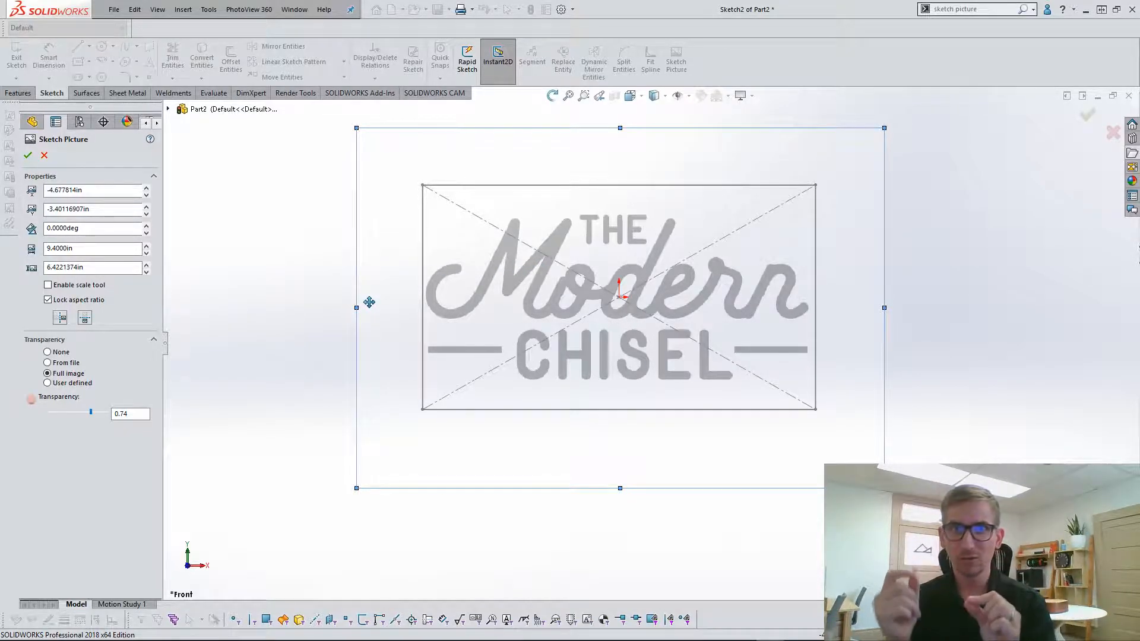
# Make the picture's white background transparent with user-defined transparency, setting matching tolerance and transparency to 1.00, and accept the picture settings.
pyautogui.click(50, 385)
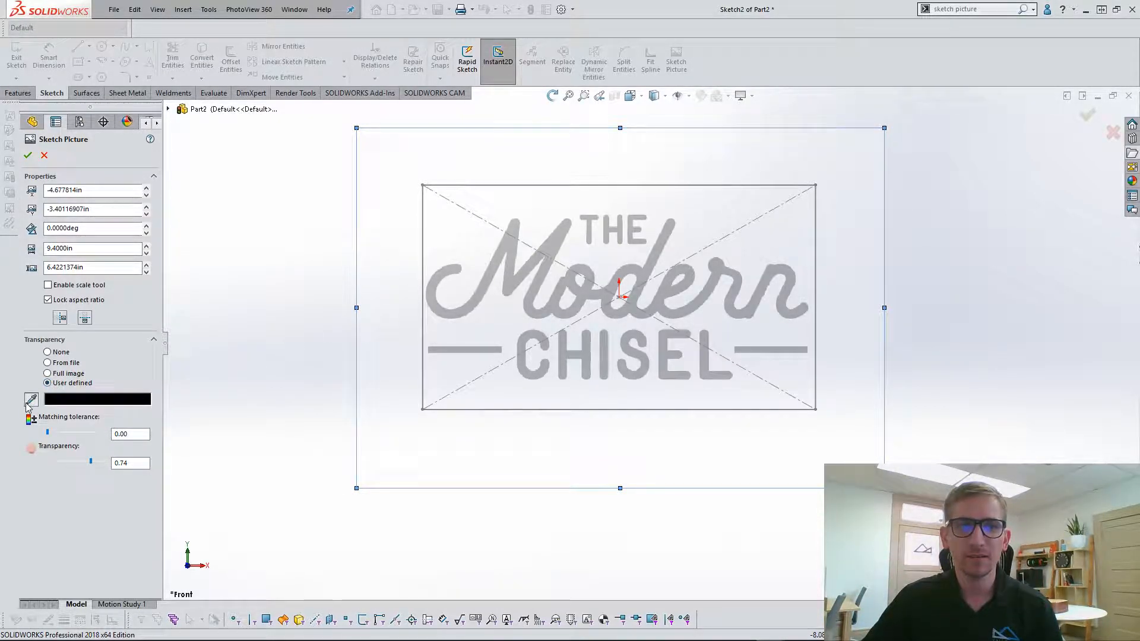
pyautogui.click(550, 165)
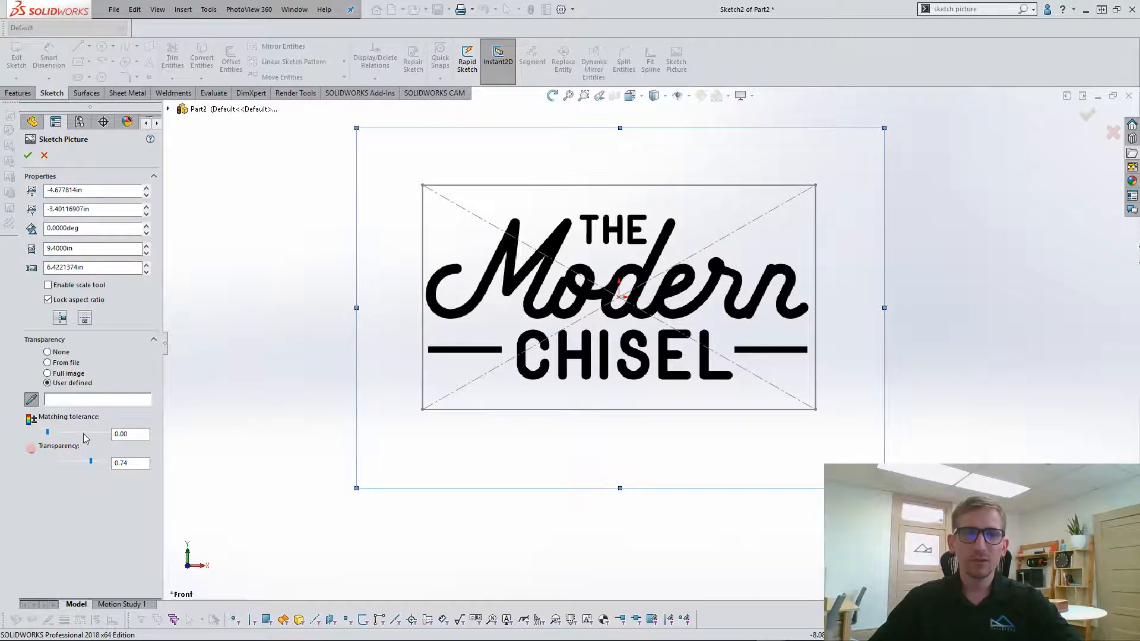
pyautogui.moveTo(62, 434); pyautogui.dragTo(101, 436)
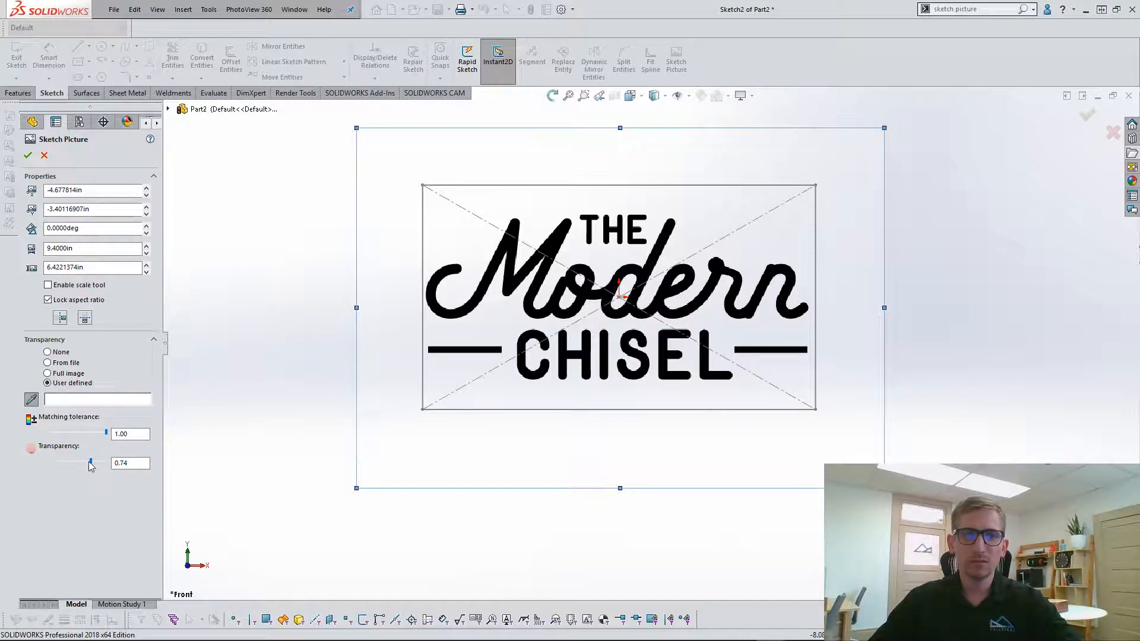
pyautogui.moveTo(90, 461); pyautogui.dragTo(18, 464)
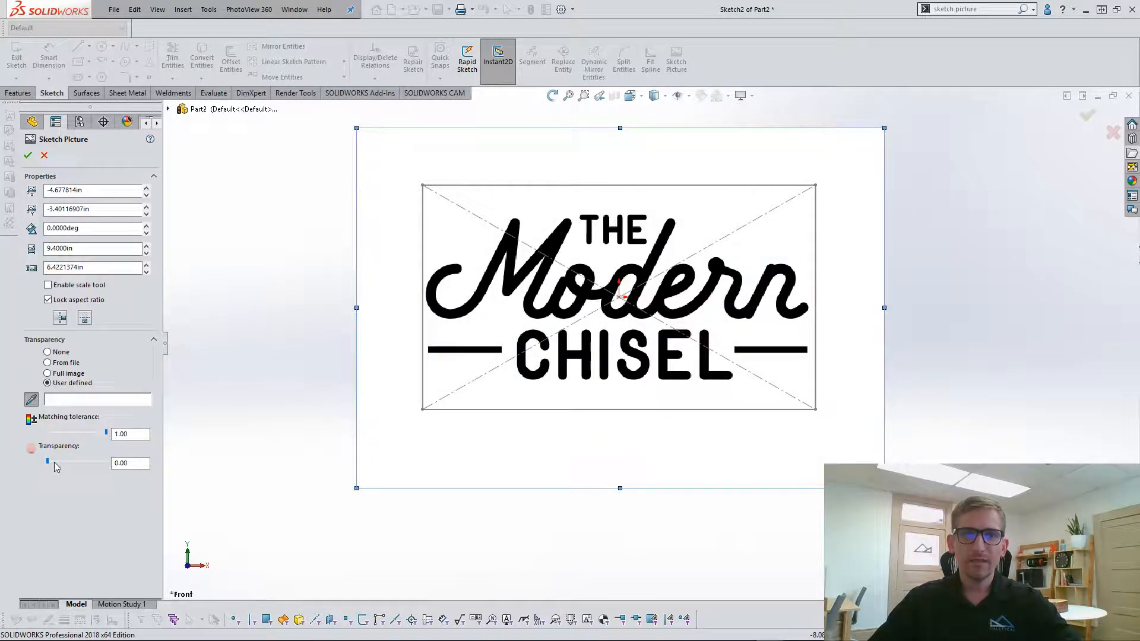
pyautogui.moveTo(123, 468); pyautogui.dragTo(124, 469)
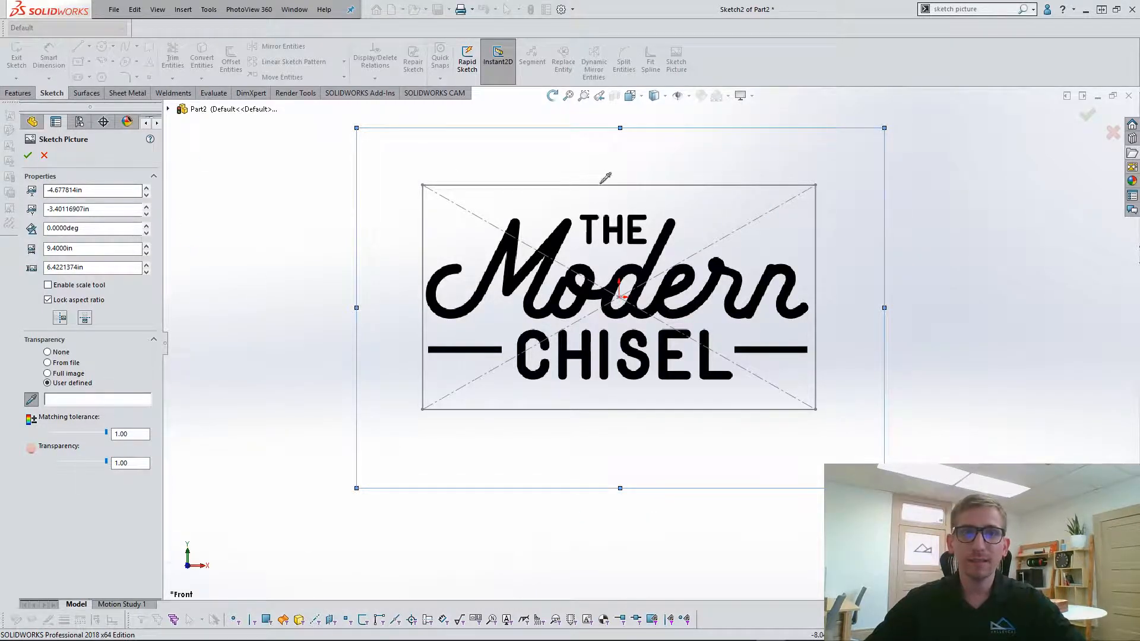
pyautogui.click(28, 155)
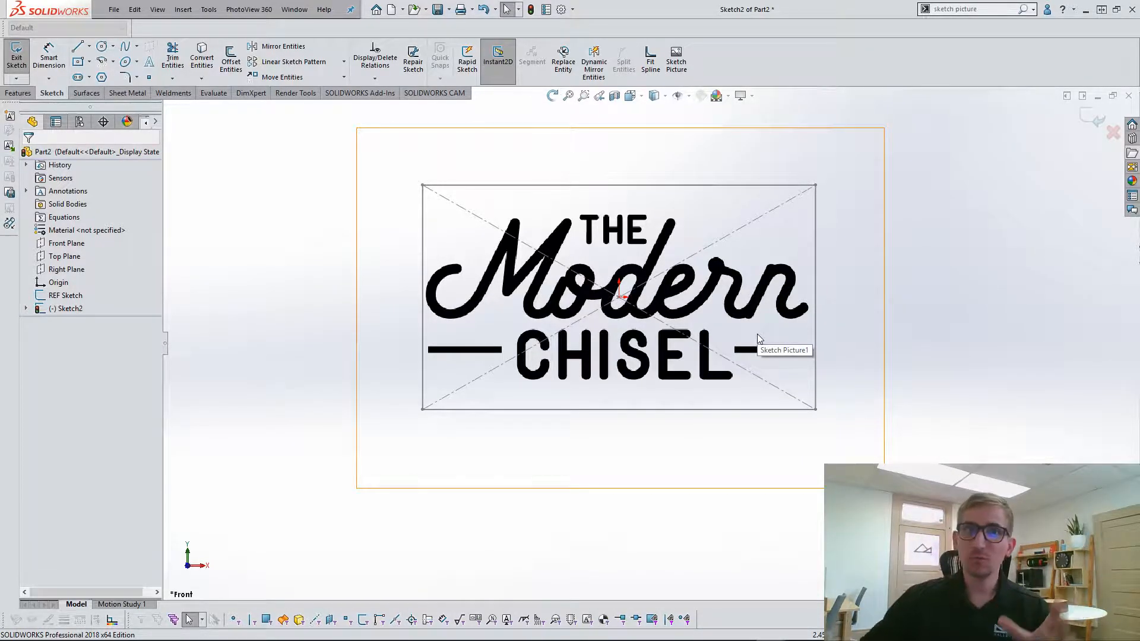
# Exit the picture's sketch and rename it PIC Sketch.
pyautogui.click(1094, 117)
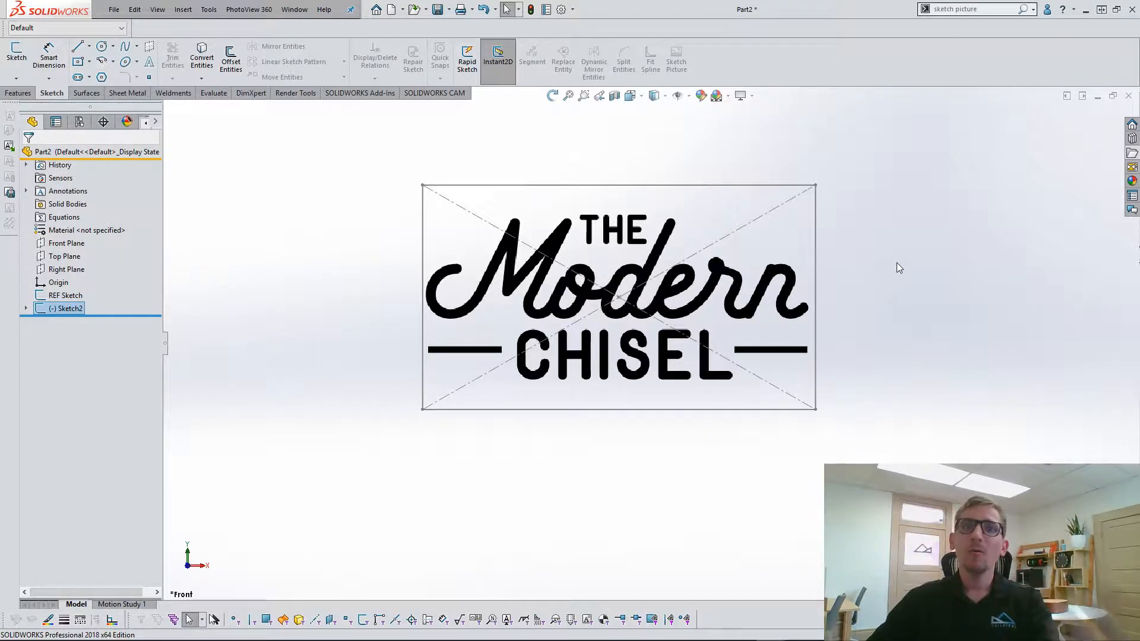
pyautogui.click(80, 309)
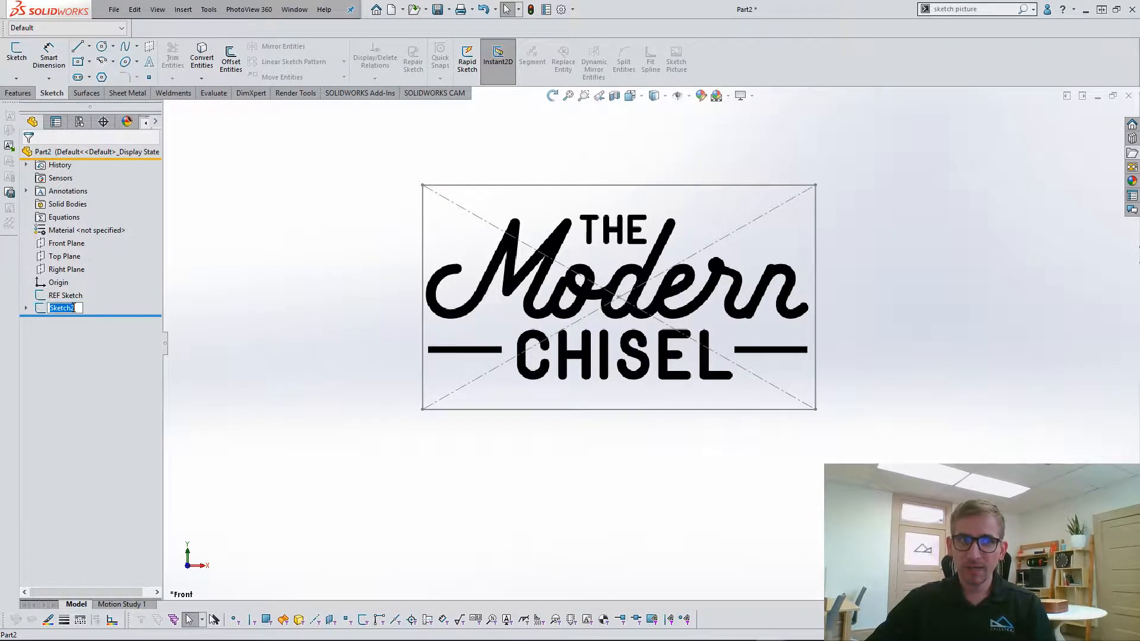
pyautogui.write('PIC Sketch')
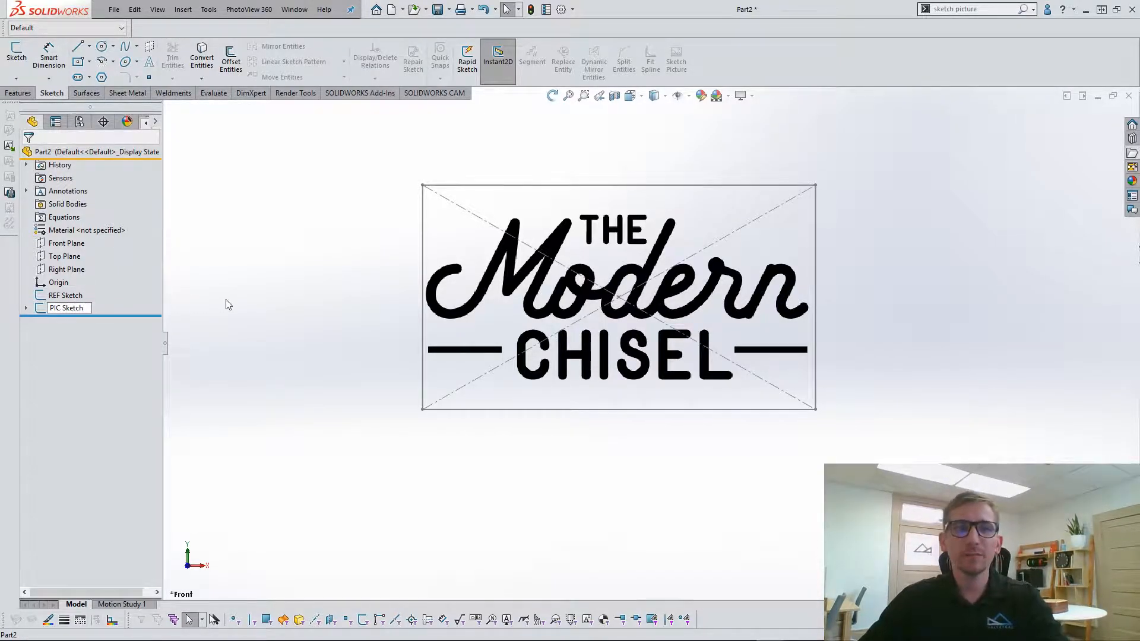
pyautogui.press('Return')
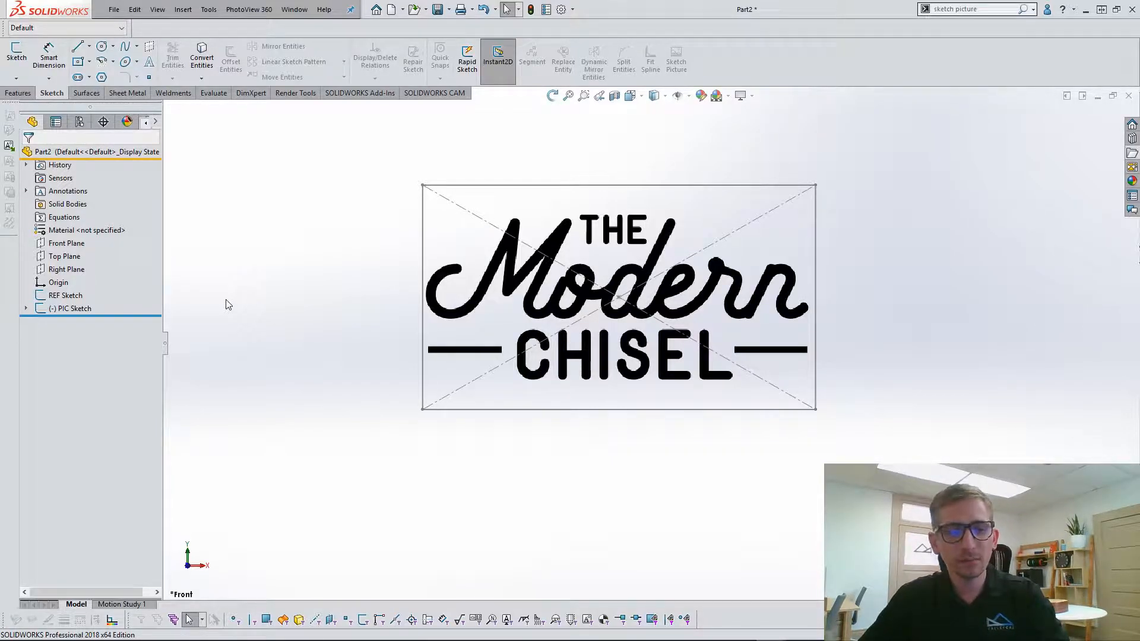
# Switch to the open part The-Modern-Chisel_831 and look at the logo picture in Sketch1.
pyautogui.hotkey('alt', 'Tab')
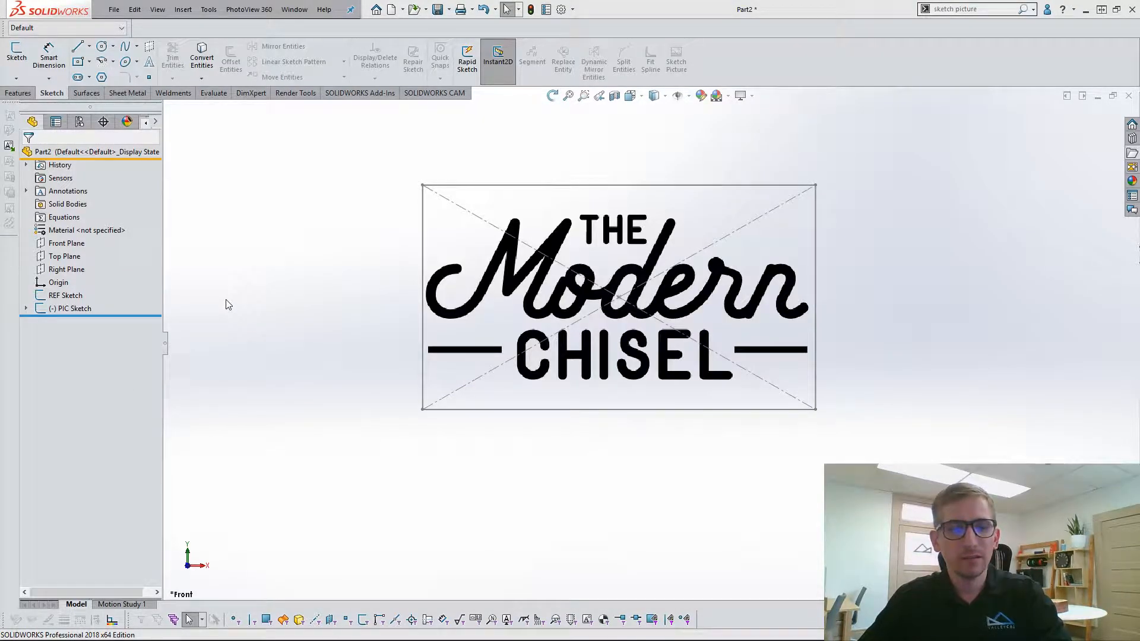
pyautogui.hotkey('ctrl', 'Tab')
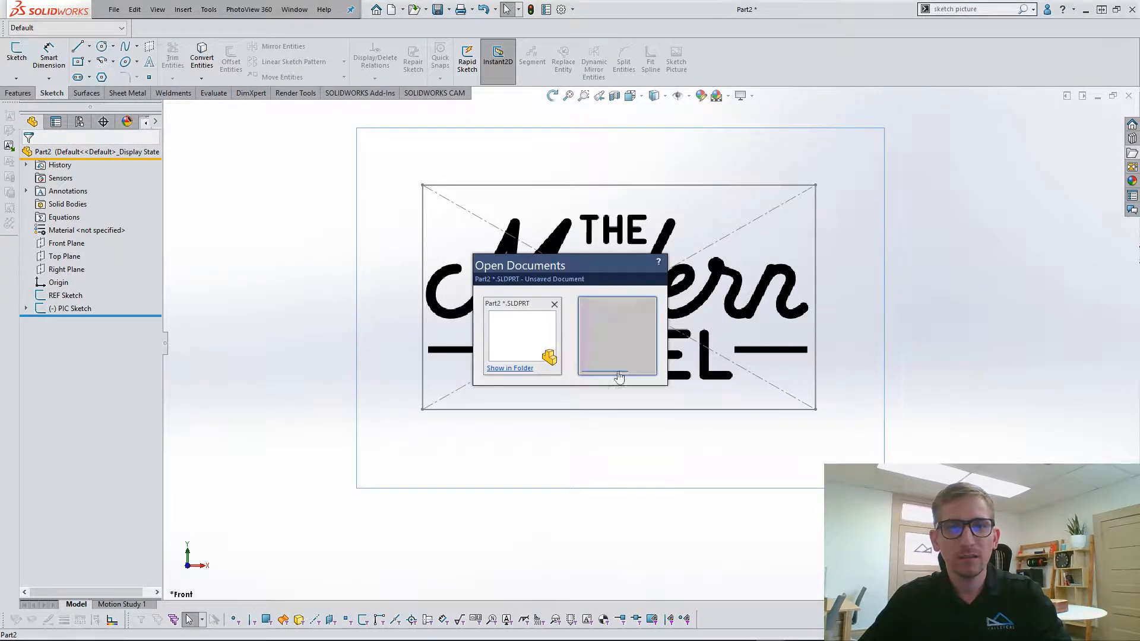
pyautogui.click(644, 356)
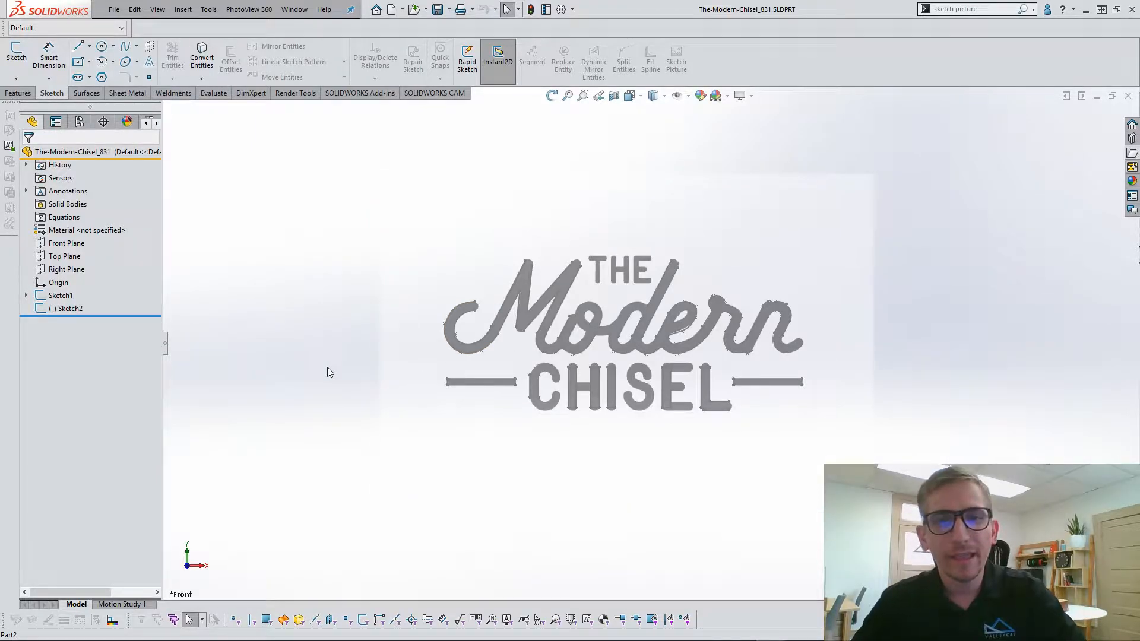
pyautogui.click(61, 296)
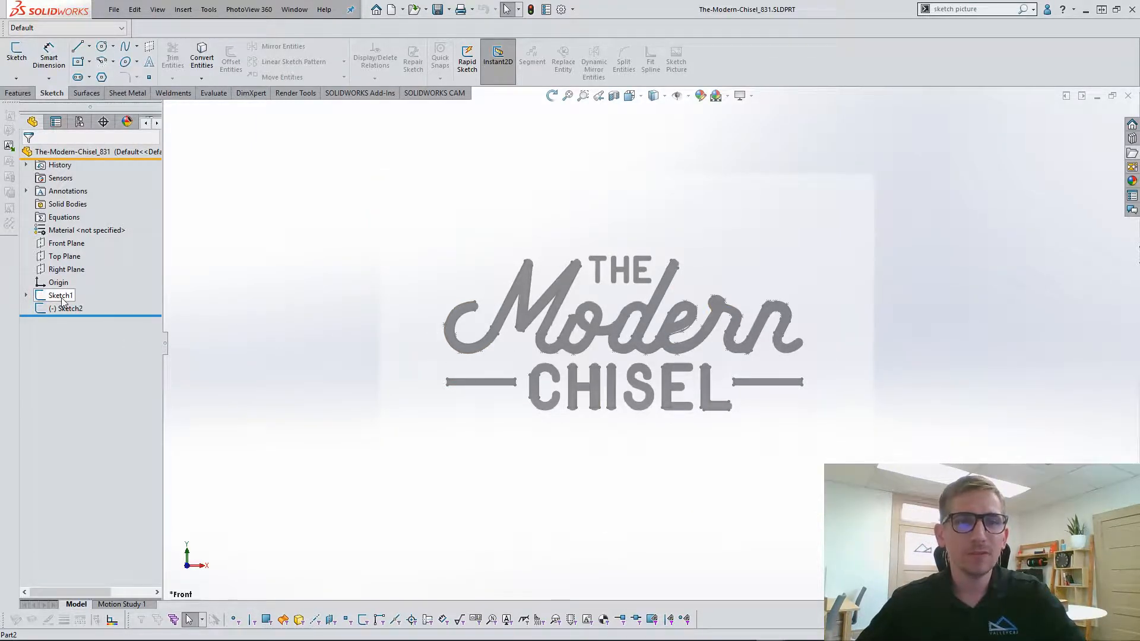
pyautogui.scroll(-2, 693, 410)
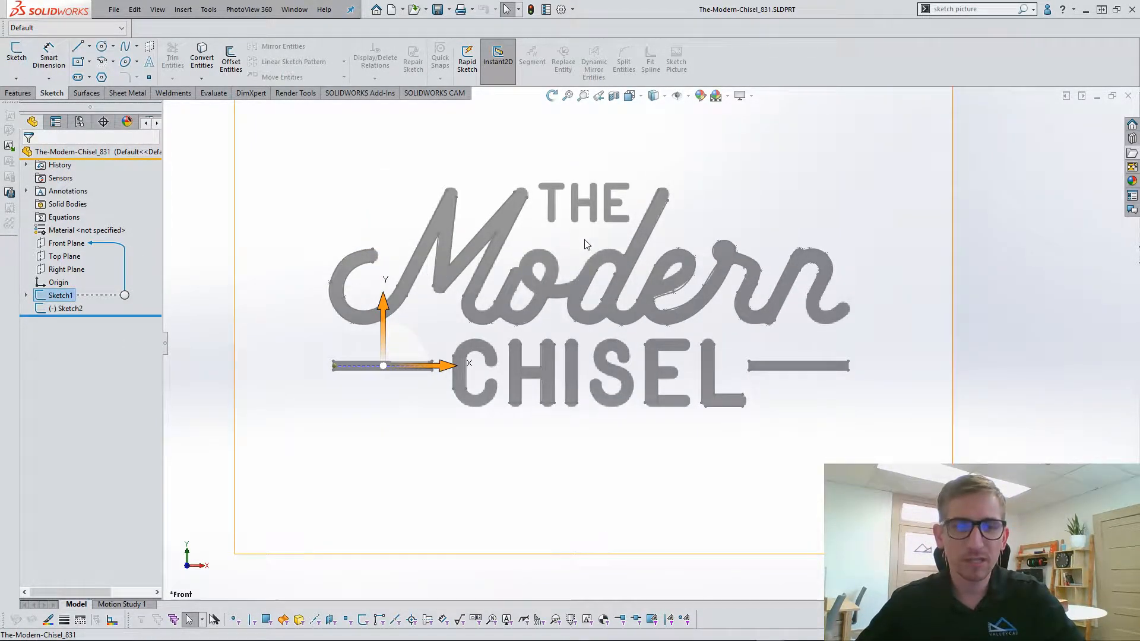
pyautogui.scroll(1, 635, 461)
# Open Sketch2 for editing to view the geometry traced over the logo, and exit the sketch.
pyautogui.click(69, 308)
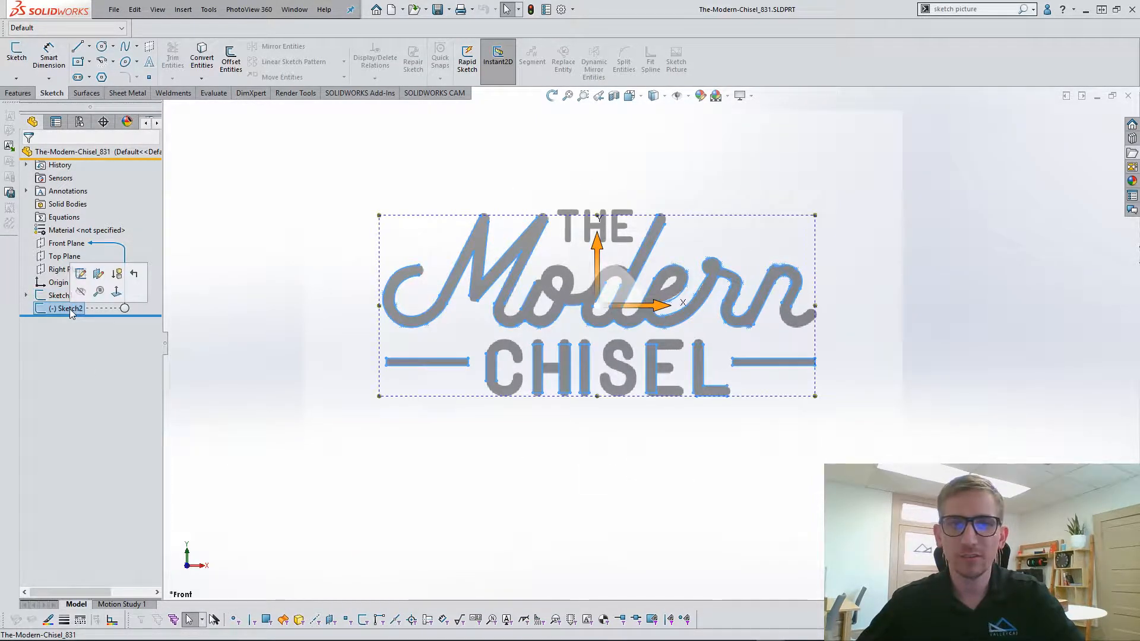
pyautogui.click(80, 274)
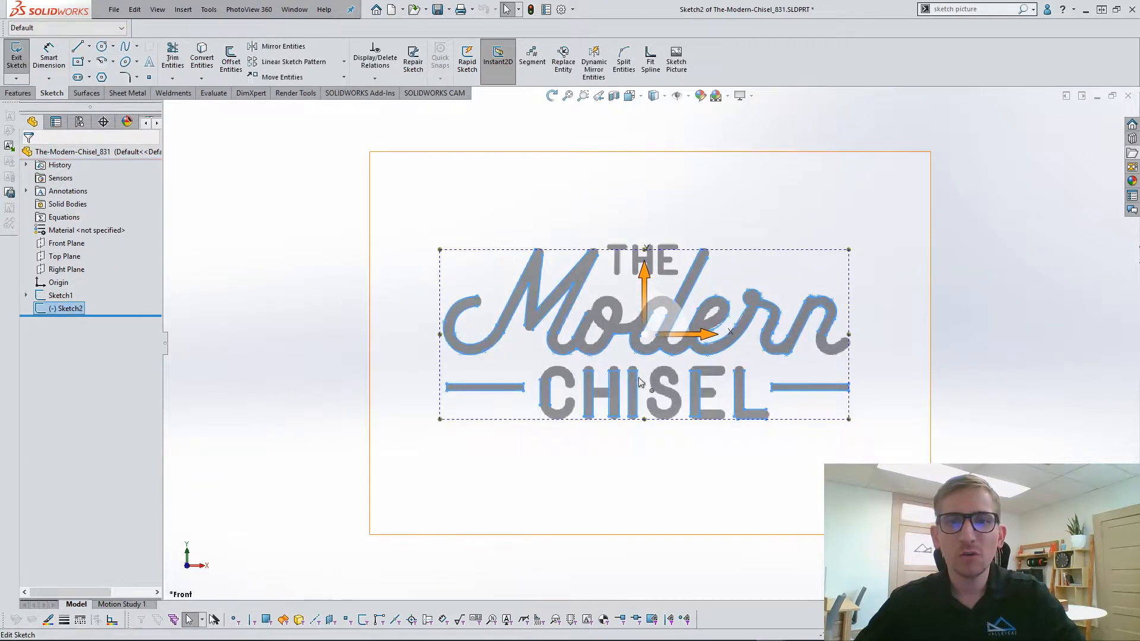
pyautogui.scroll(-1, 683, 355)
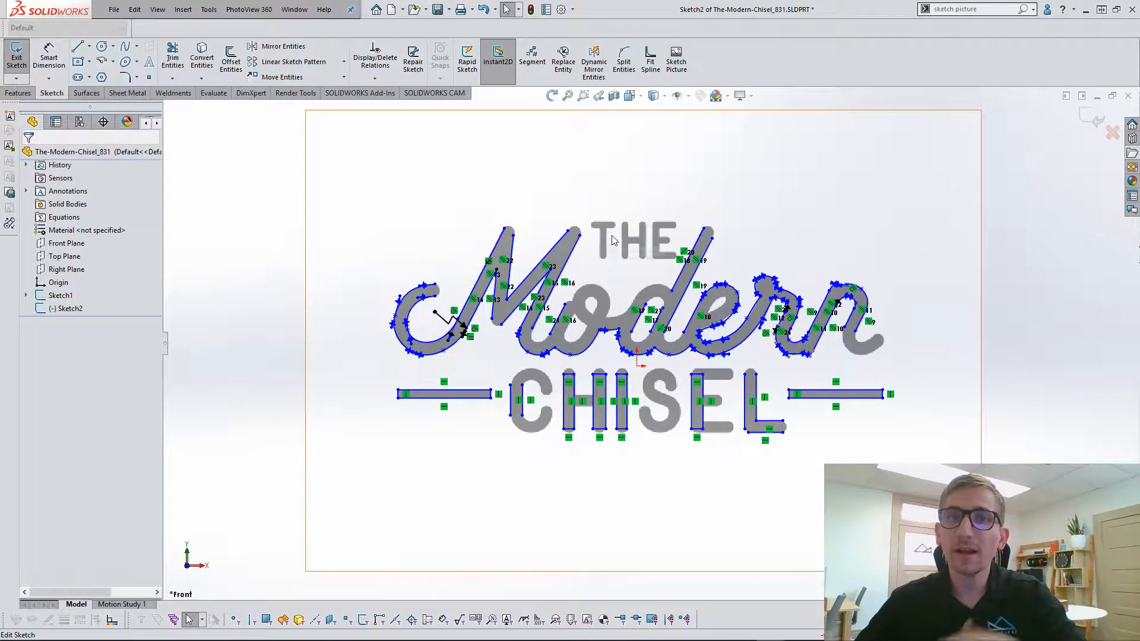
pyautogui.click(1095, 119)
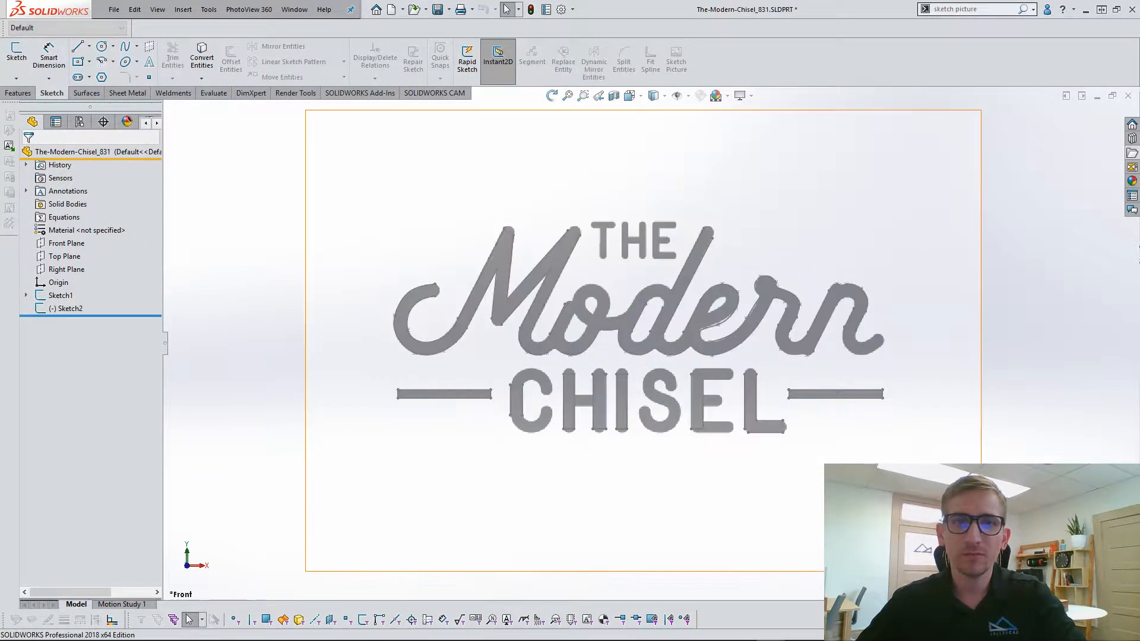
# Check the transparency settings of the sketch picture under Sketch1 and close its properties.
pyautogui.click(25, 295)
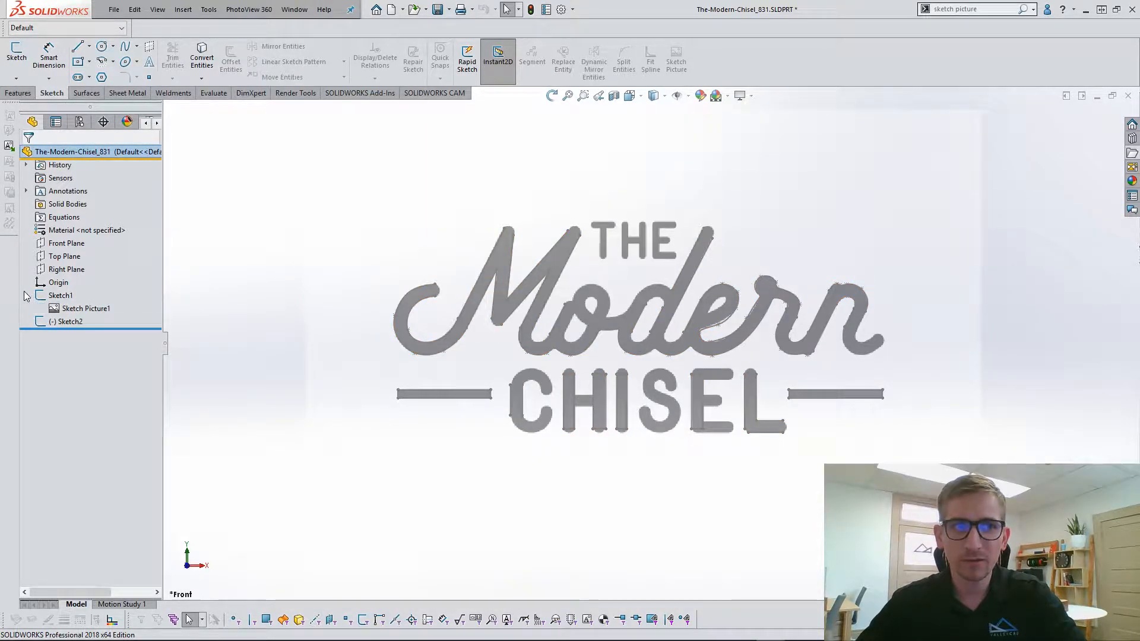
pyautogui.doubleClick(60, 309)
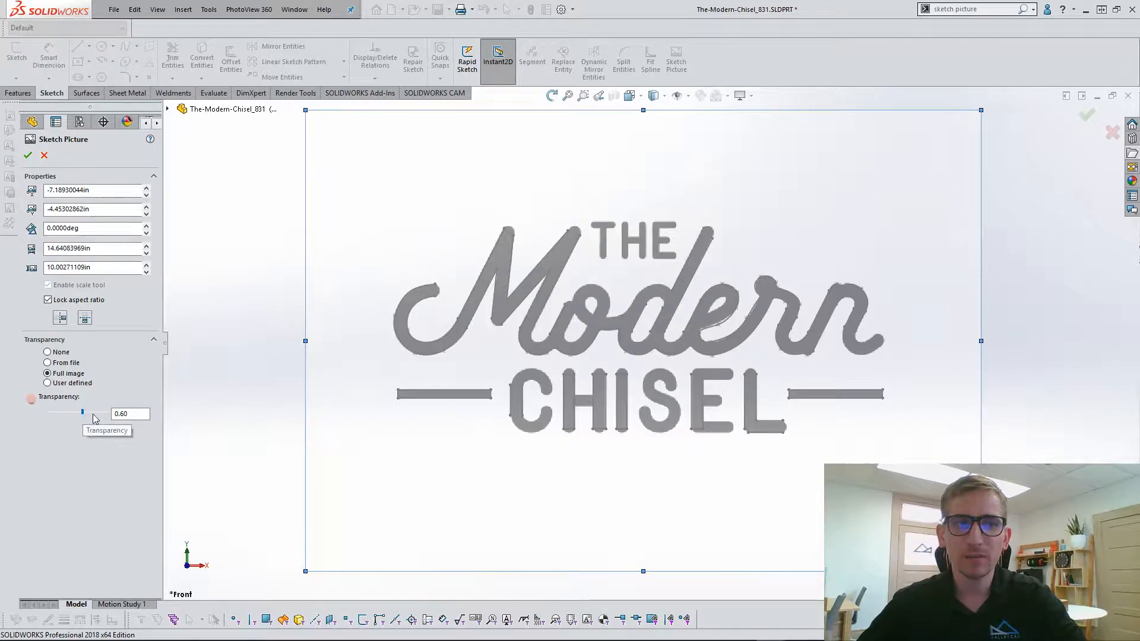
pyautogui.click(28, 156)
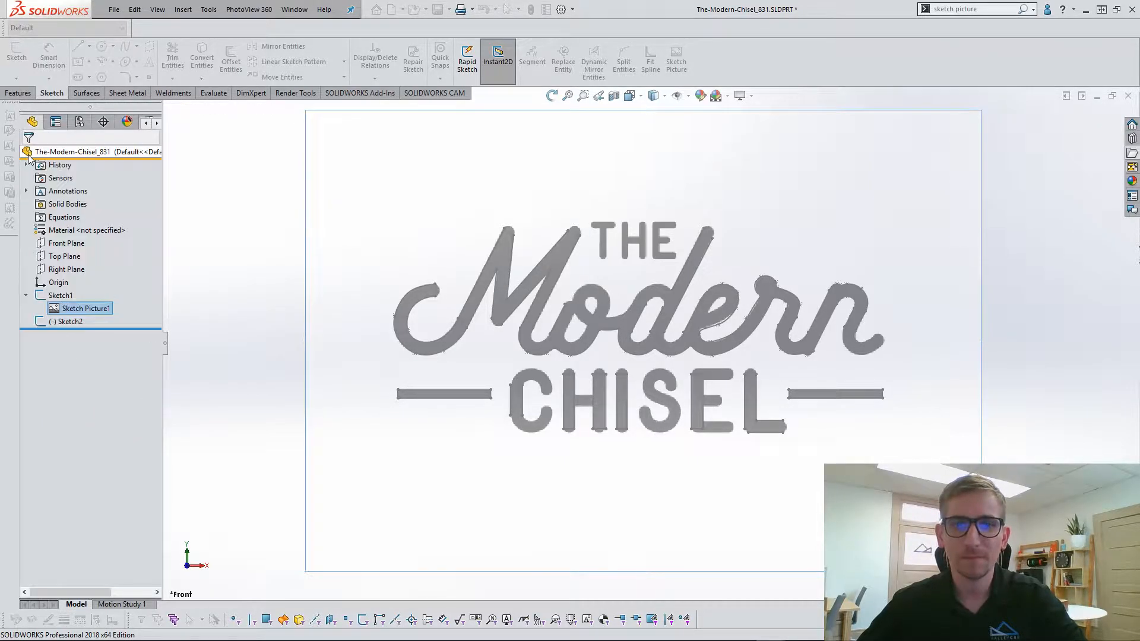
# Reopen Sketch2 for editing and examine the traced letter outlines and their sketch relations.
pyautogui.click(67, 321)
pyautogui.click(84, 289)
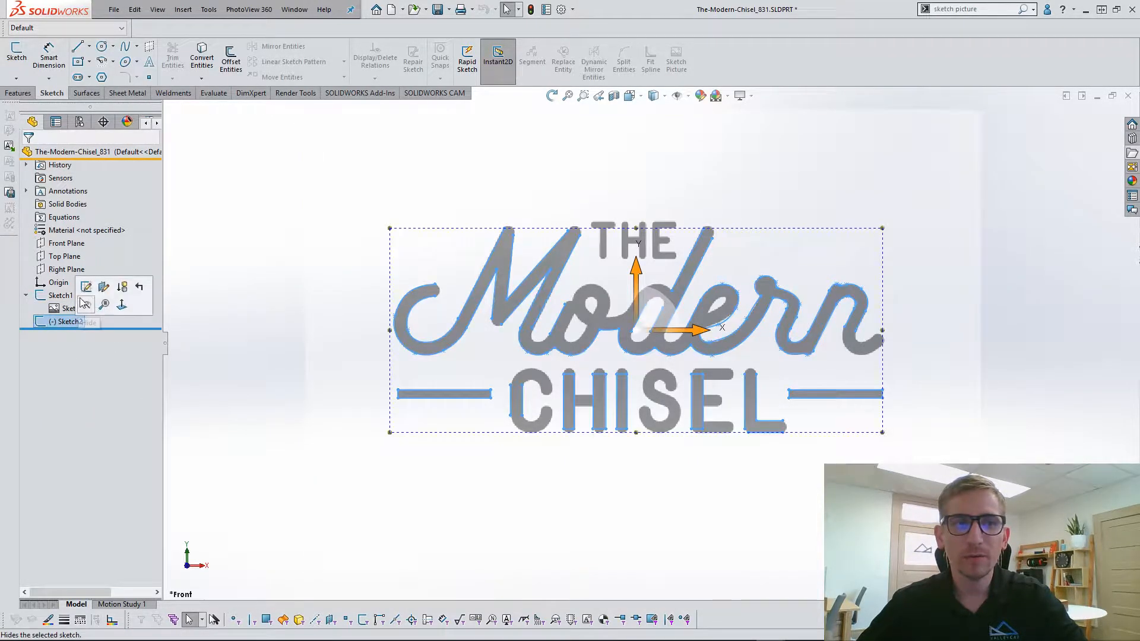
pyautogui.click(505, 474)
pyautogui.scroll(-3, 584, 373)
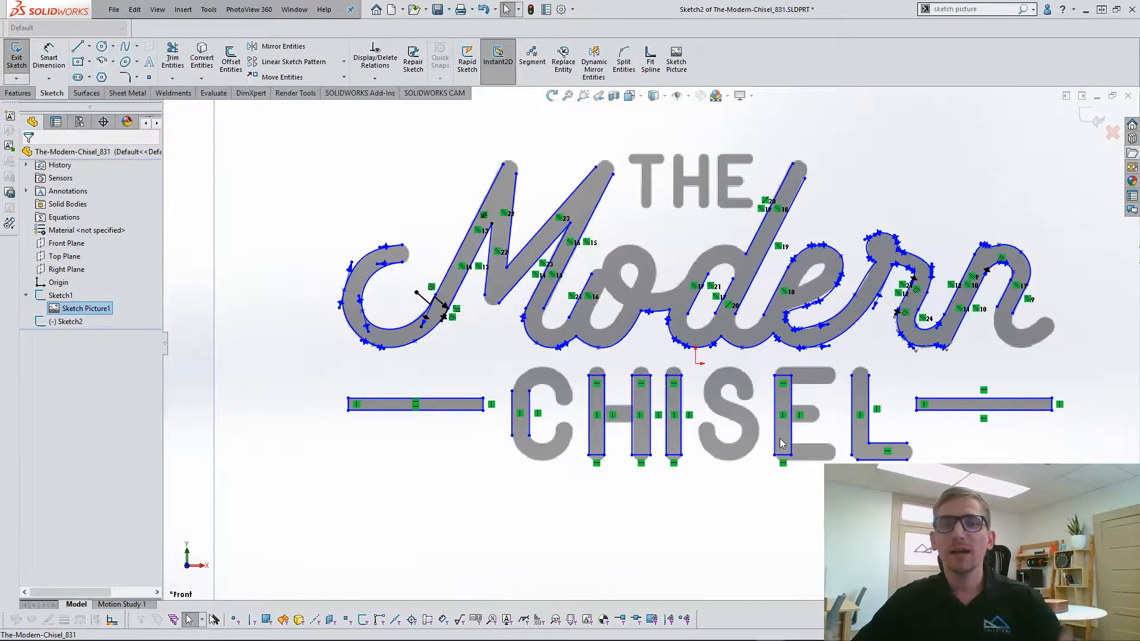
pyautogui.press('f')
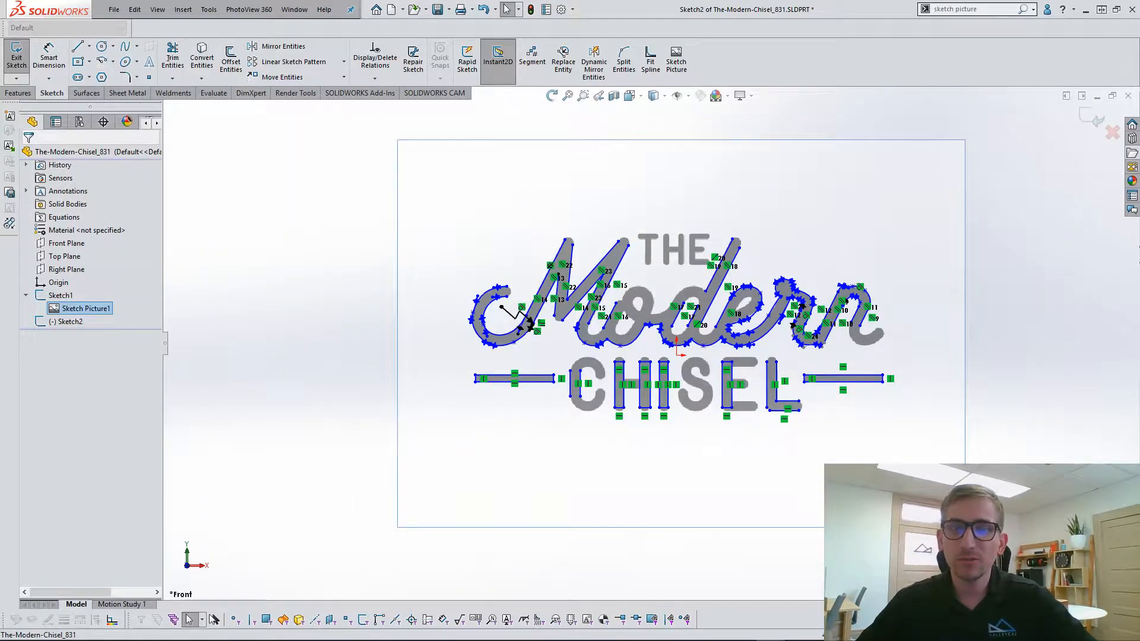